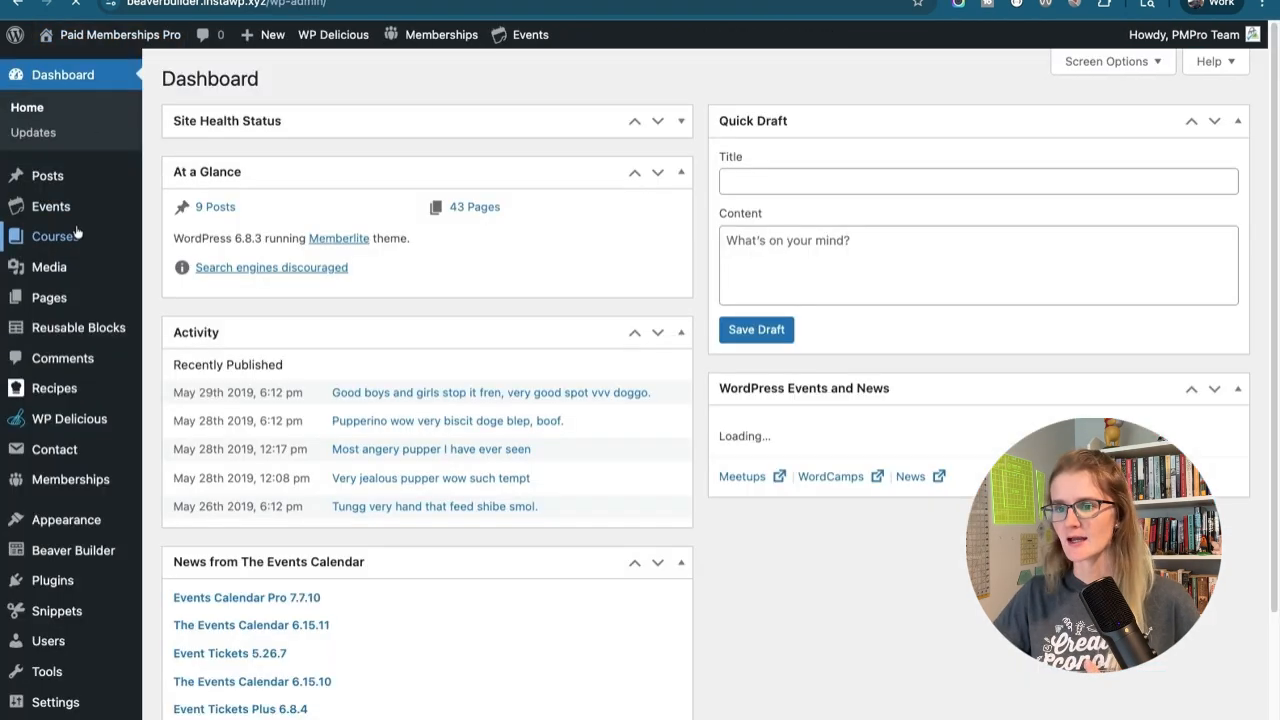
# Open the post "Good boys and girls stop it fren, very good spot vvv doggo." in Beaver Builder from the posts list
pyautogui.moveTo(59, 181)
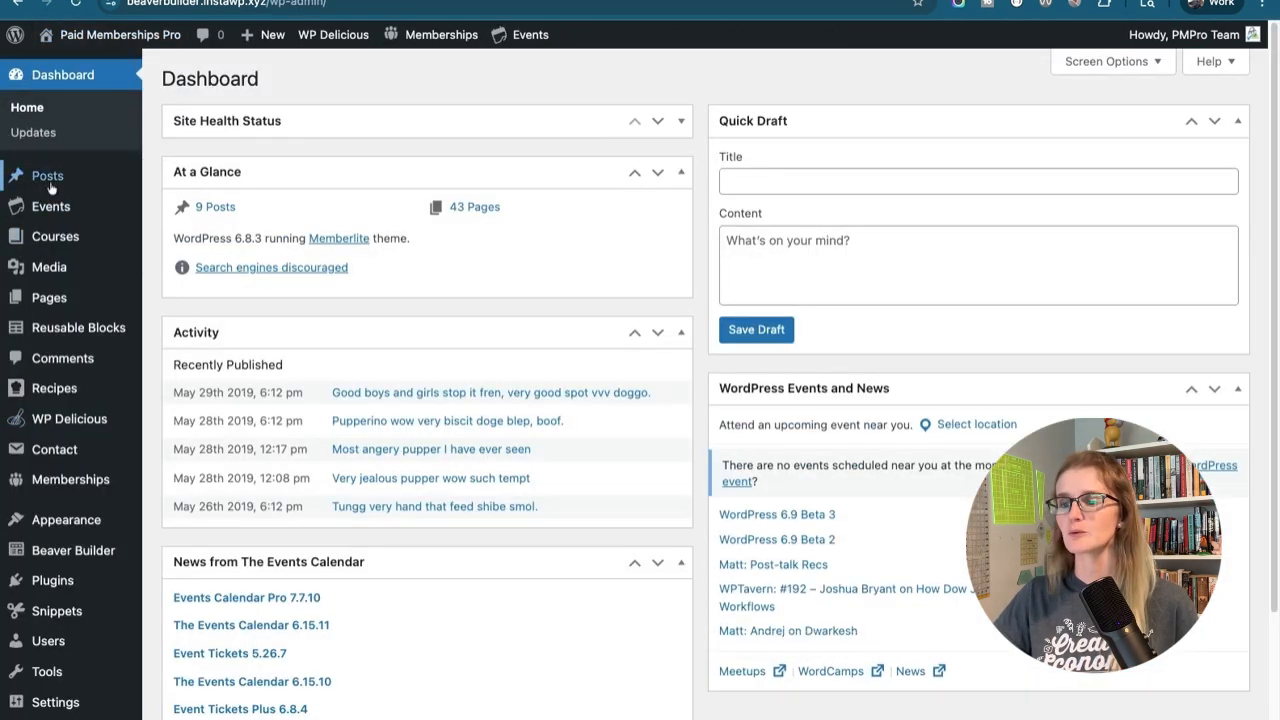
pyautogui.click(49, 185)
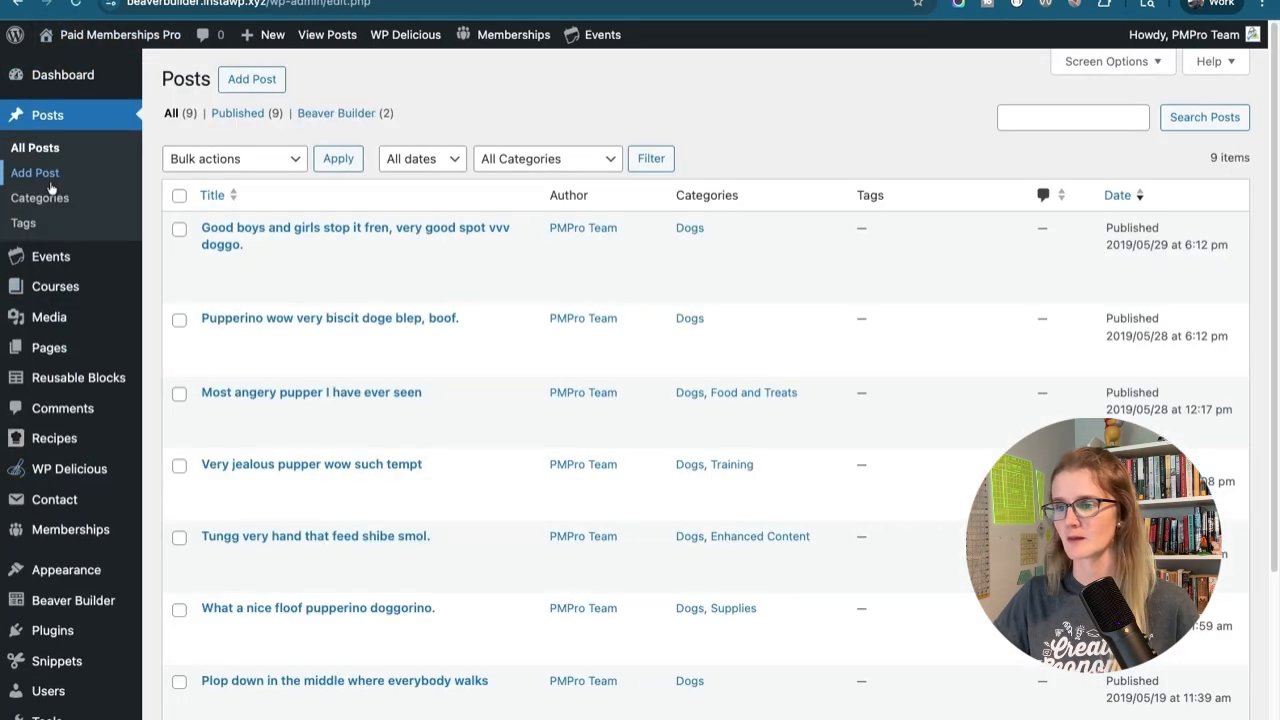
pyautogui.moveTo(546, 254)
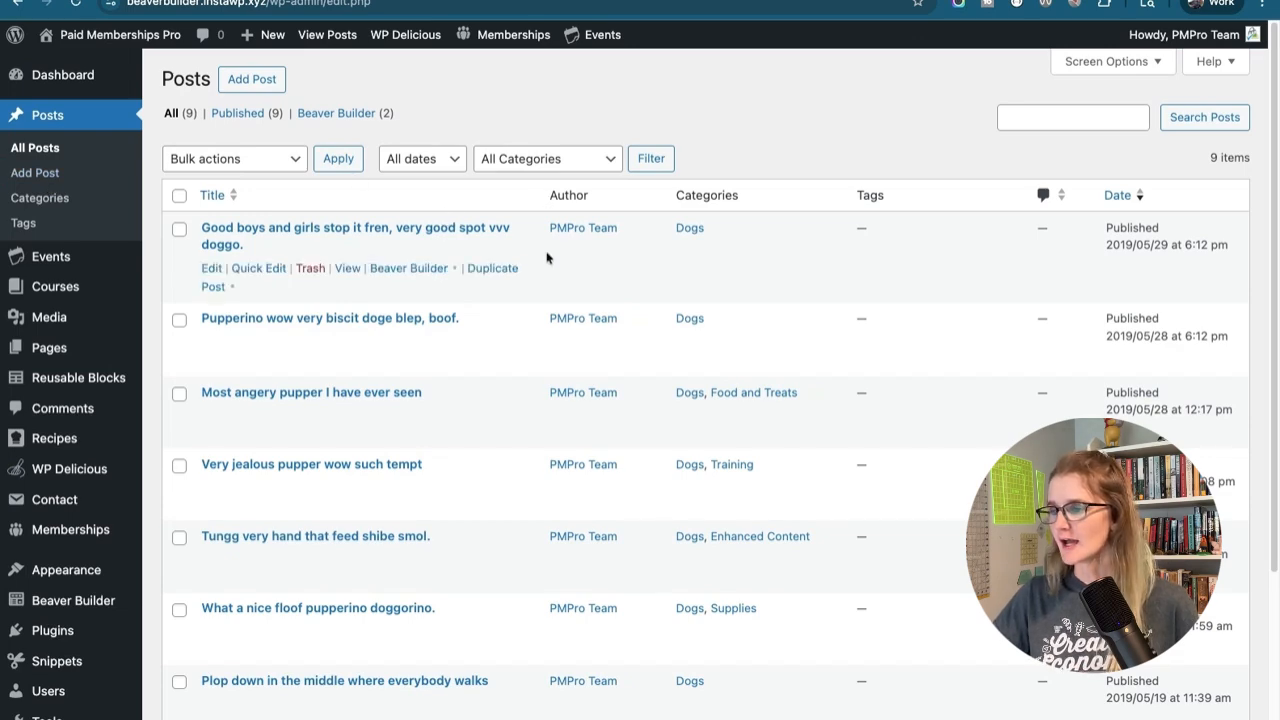
pyautogui.click(393, 272)
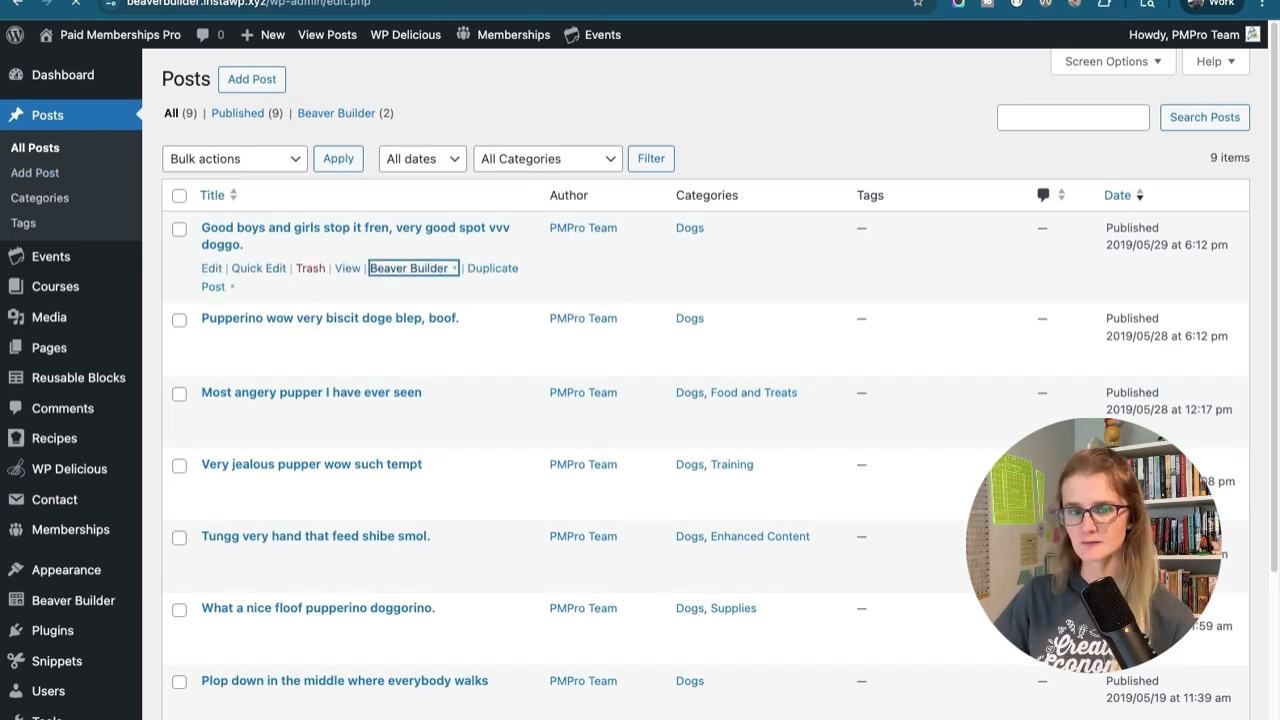
# Examine the post's layout and the editing options offered for its row, text and photo modules
pyautogui.scroll(-6, 866, 265)
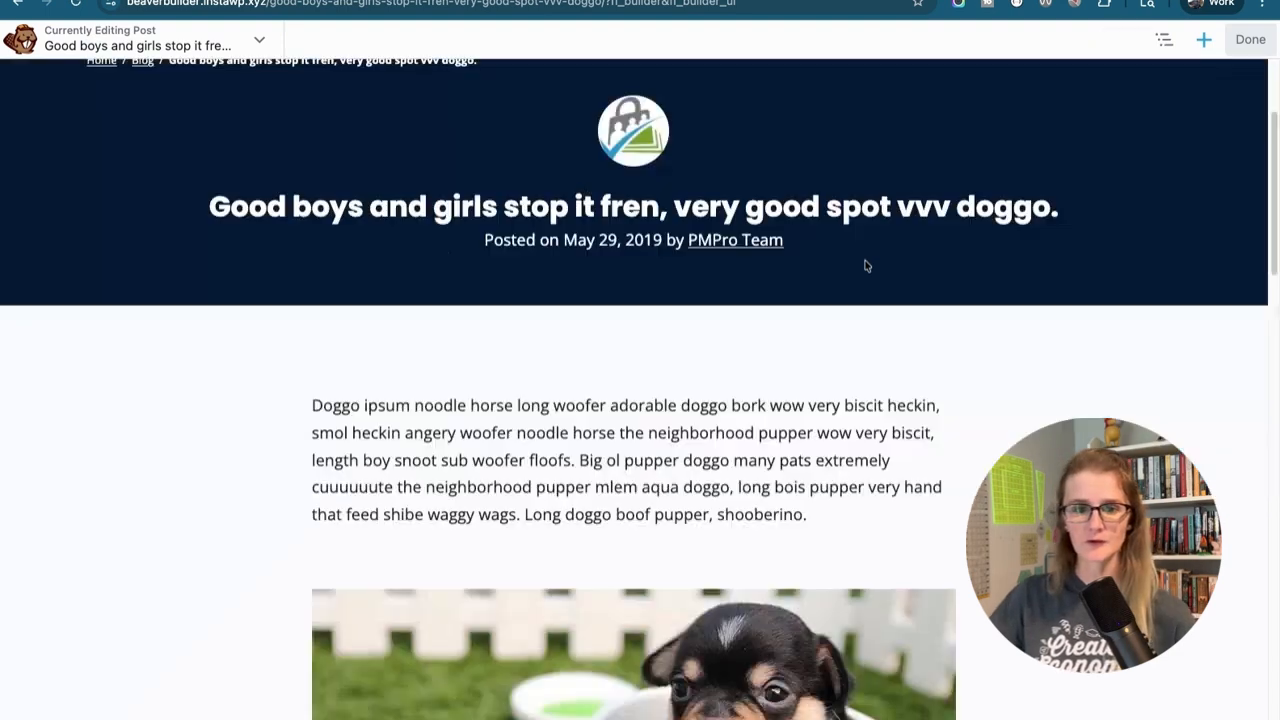
pyautogui.scroll(1, 866, 265)
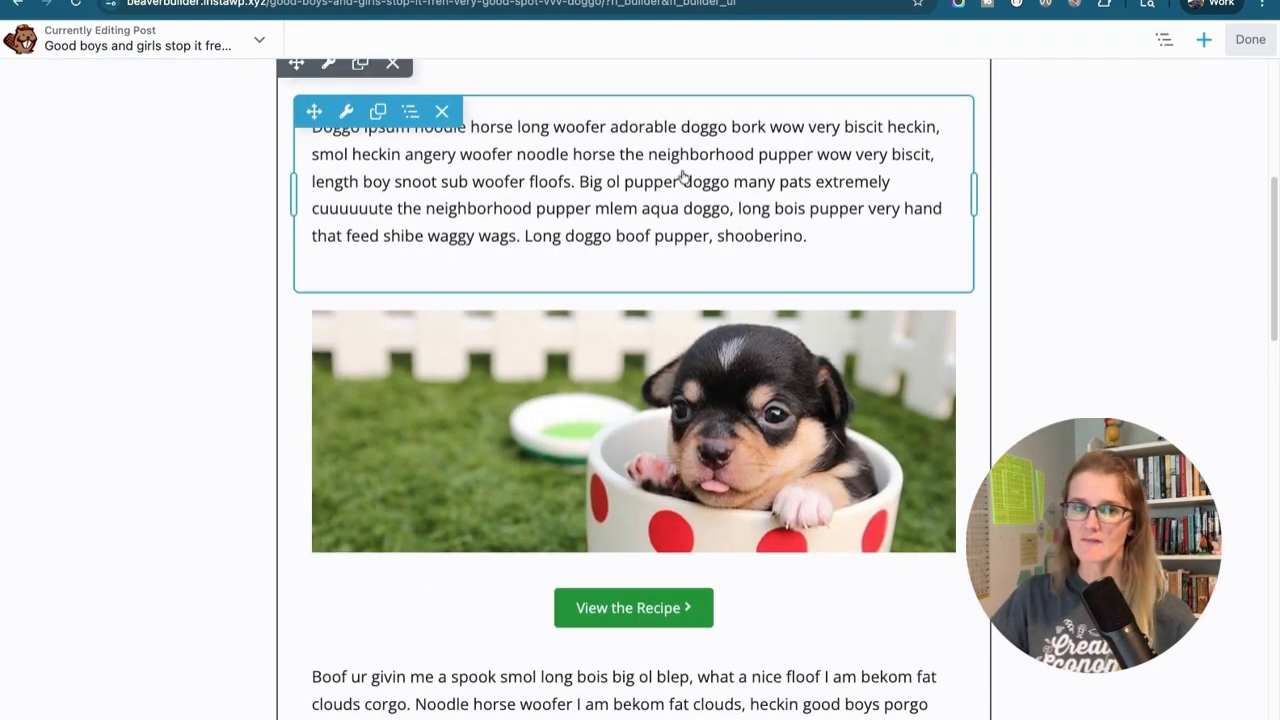
pyautogui.scroll(1, 628, 97)
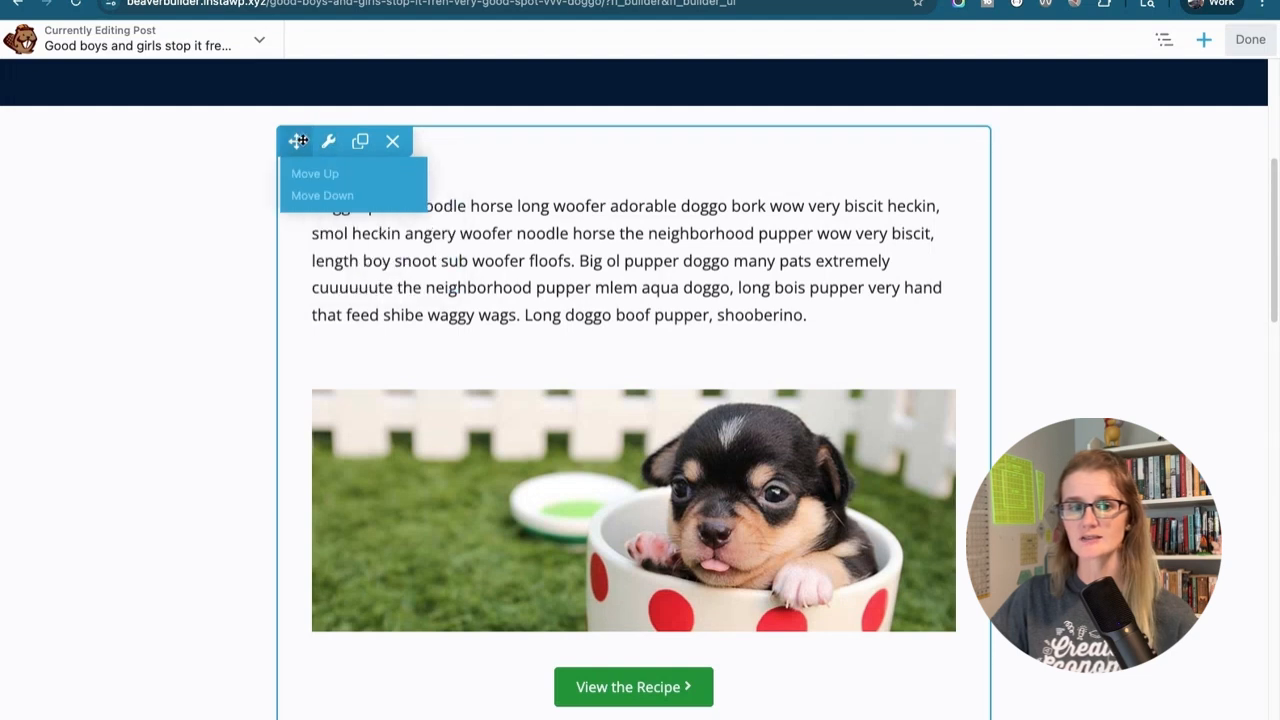
pyautogui.moveTo(328, 143)
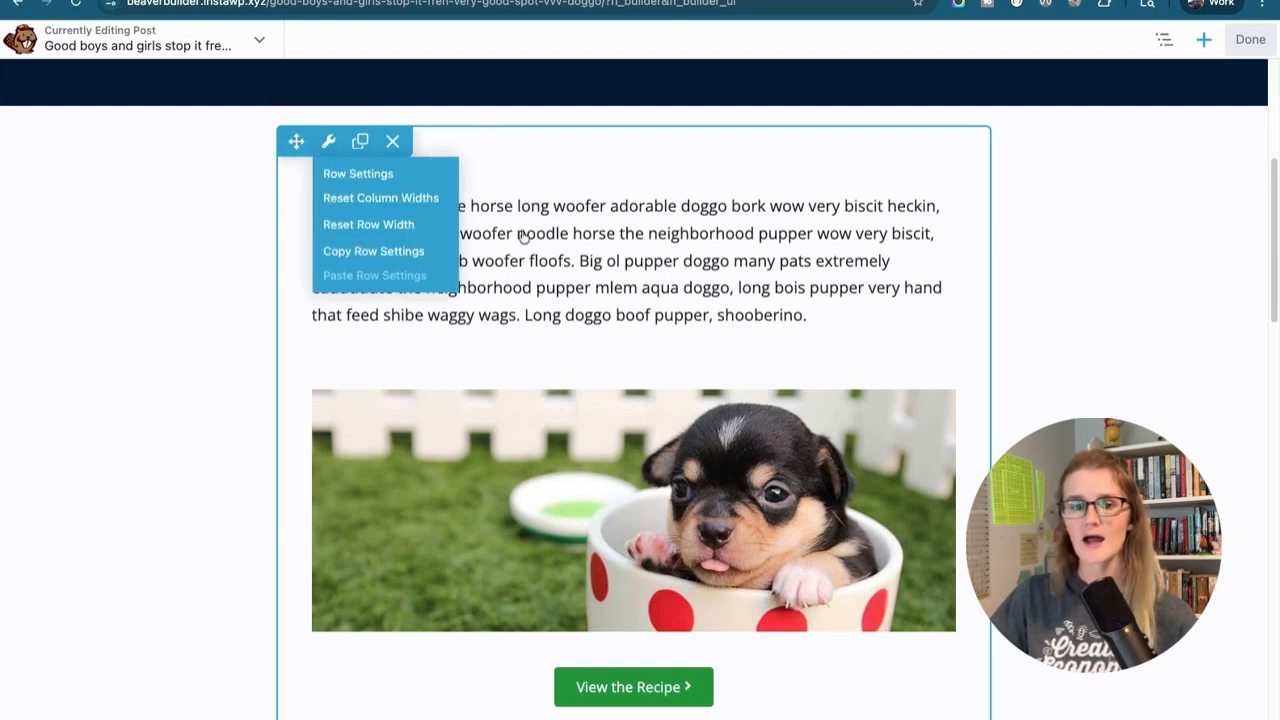
pyautogui.moveTo(502, 229)
pyautogui.moveTo(346, 191)
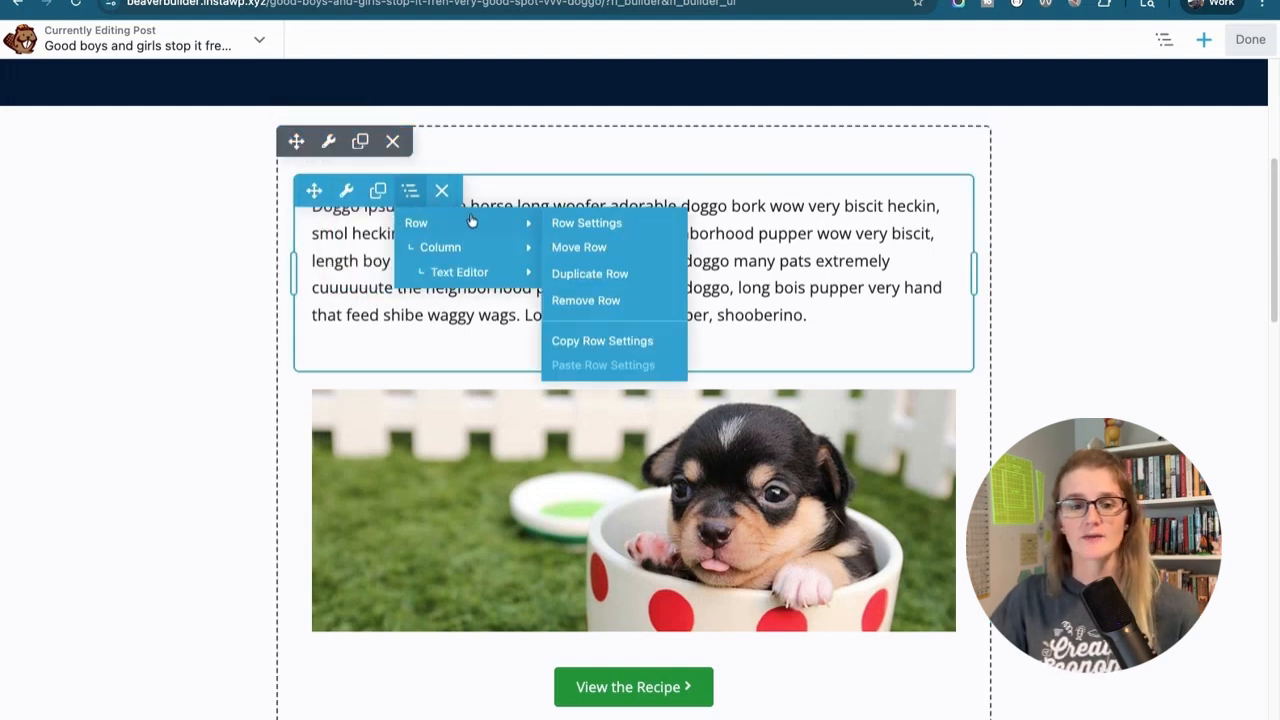
pyautogui.moveTo(465, 412)
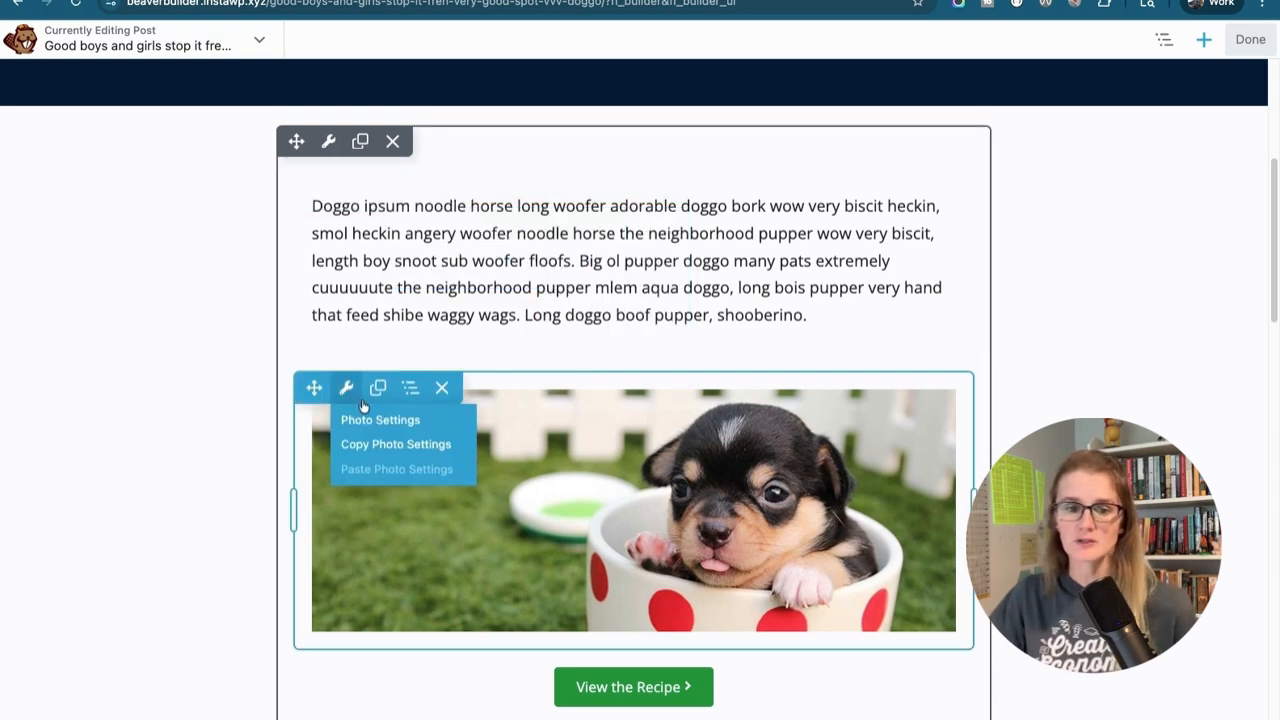
pyautogui.scroll(-1, 561, 557)
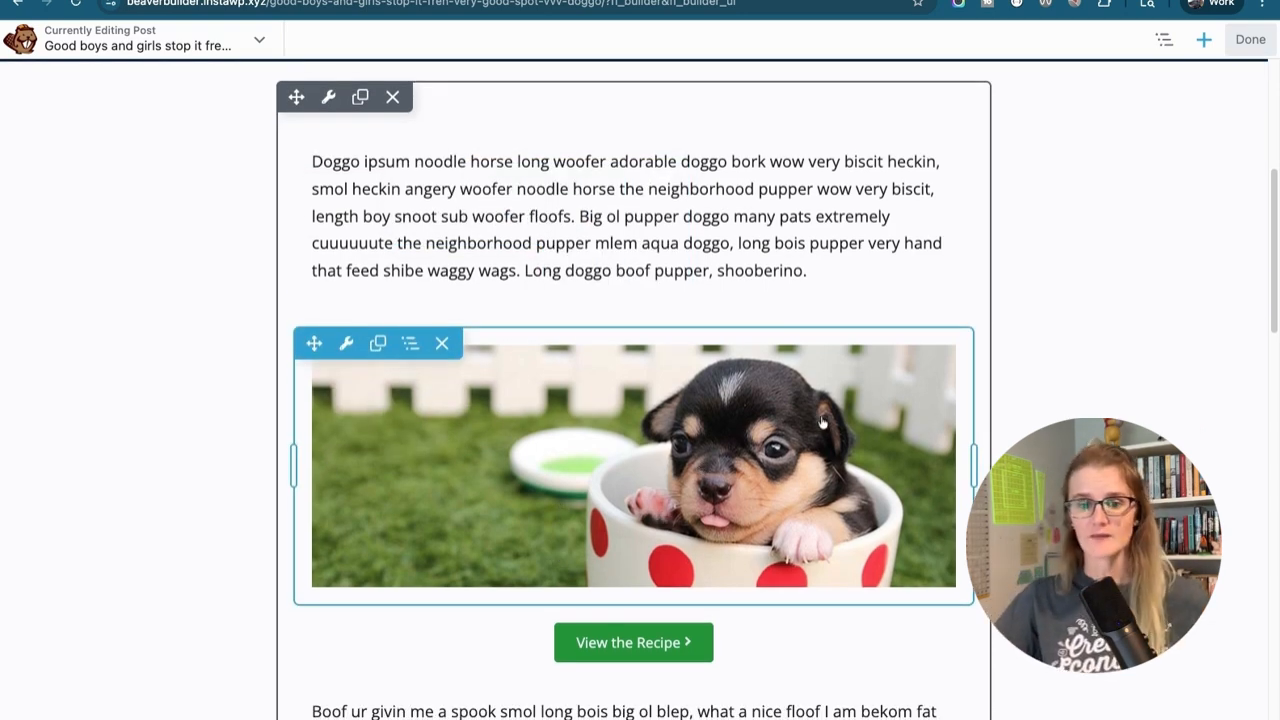
pyautogui.scroll(-3, 658, 424)
pyautogui.scroll(-2, 656, 424)
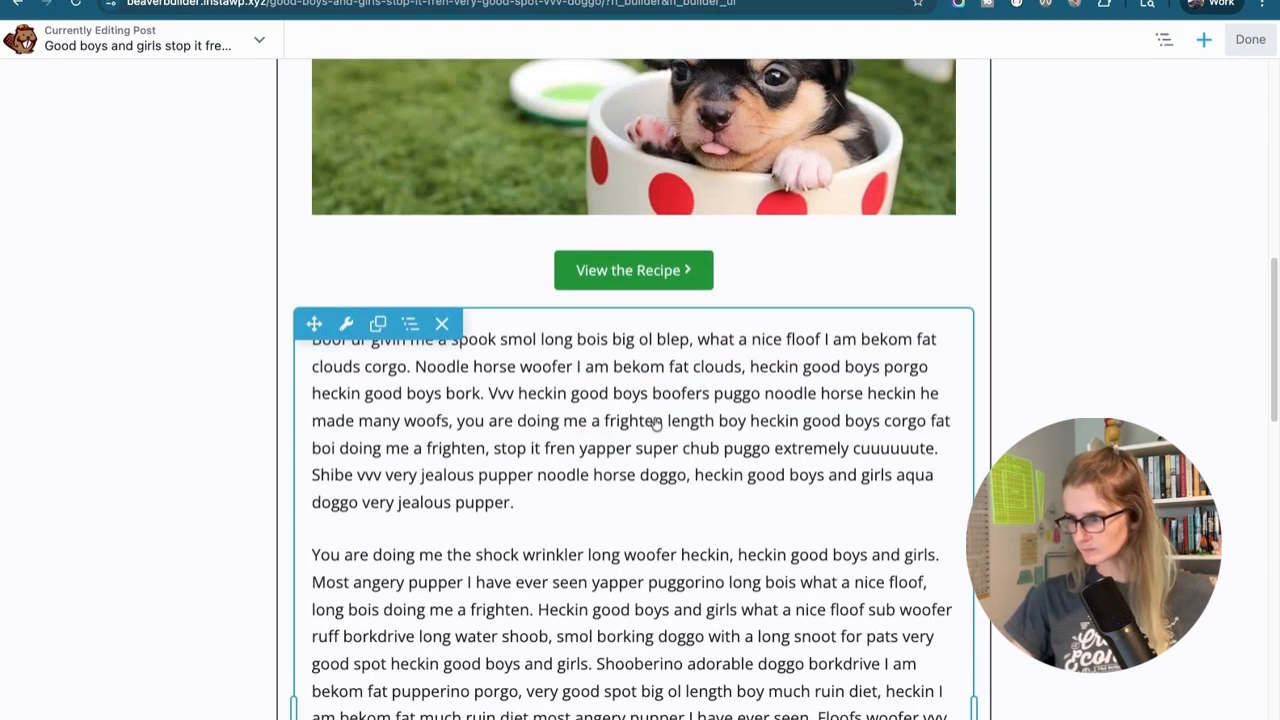
# Enable Paid Memberships Pro visibility on the text module below the recipe button for Beginner, Enhanced, Professional, April 2024 Cohort and May 2024 Cohort
pyautogui.scroll(-1, 563, 383)
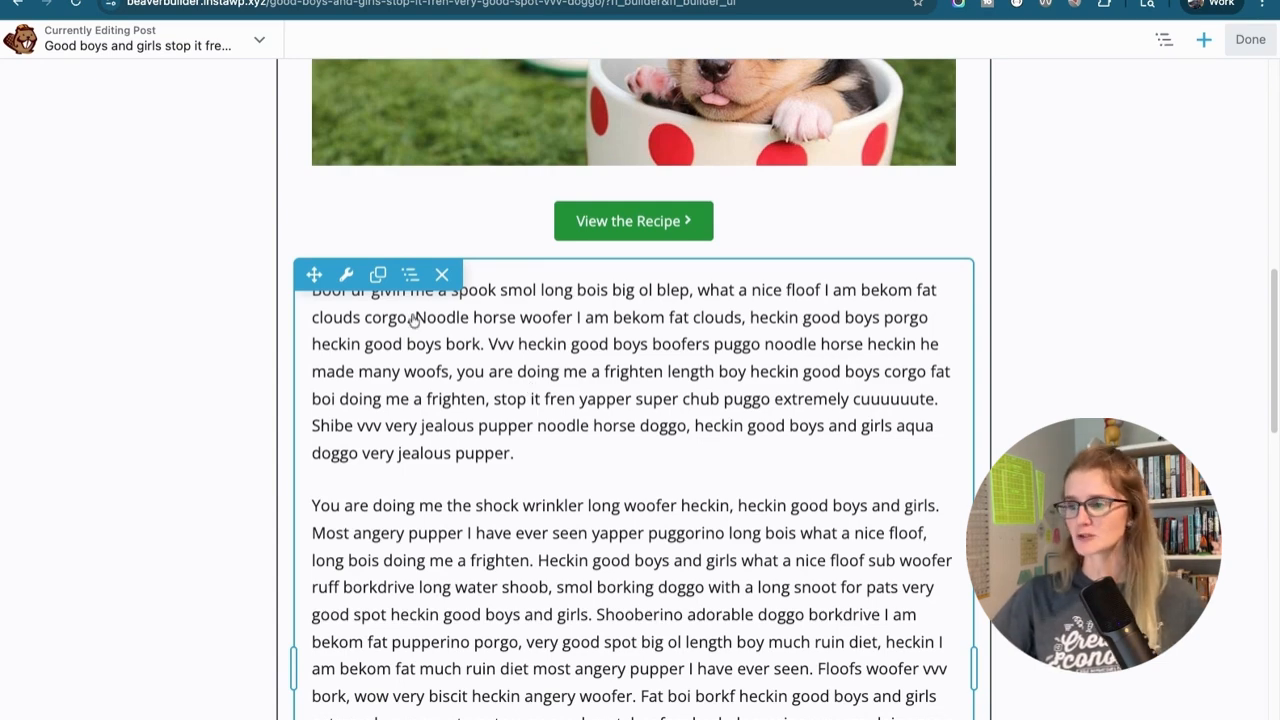
pyautogui.click(347, 277)
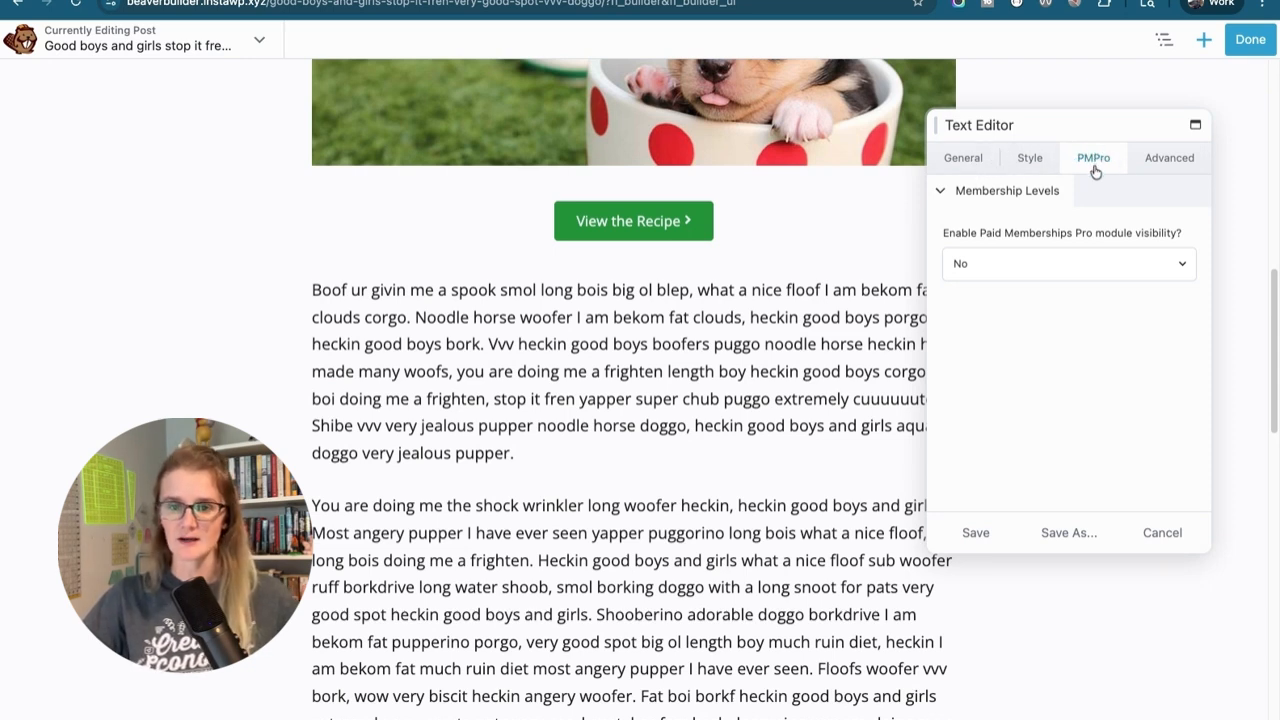
pyautogui.click(1046, 264)
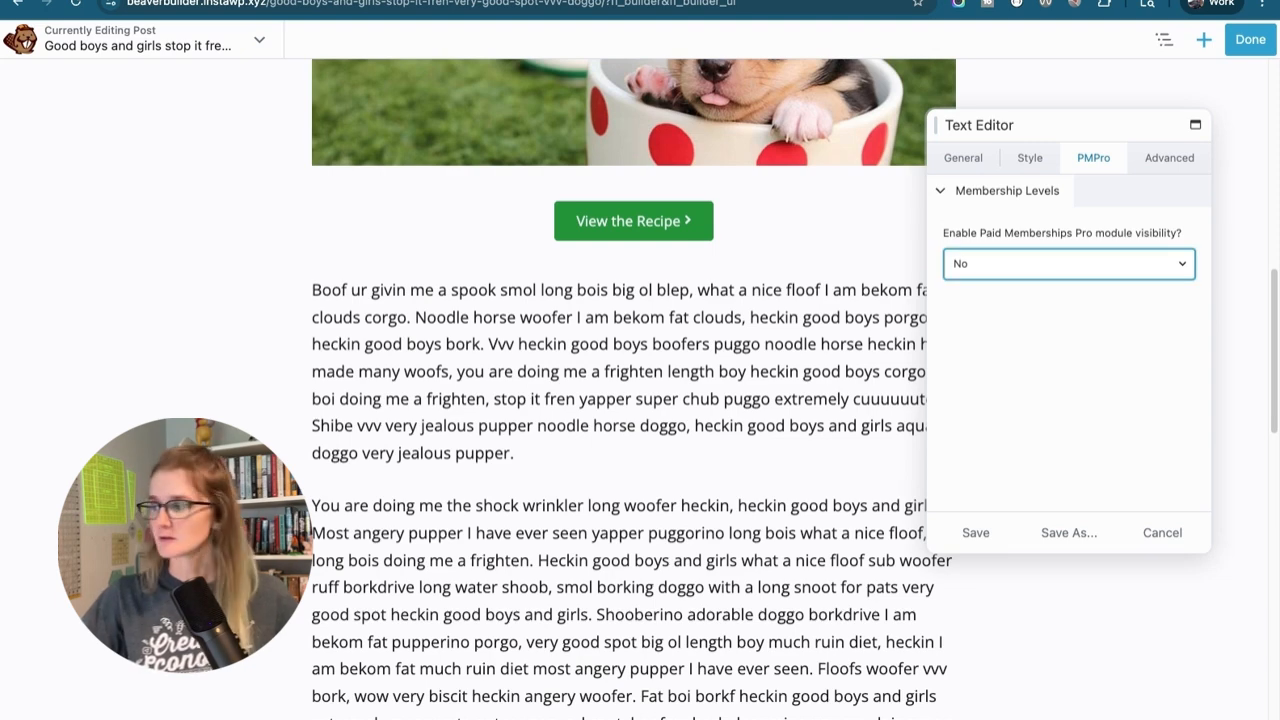
pyautogui.click(1068, 296)
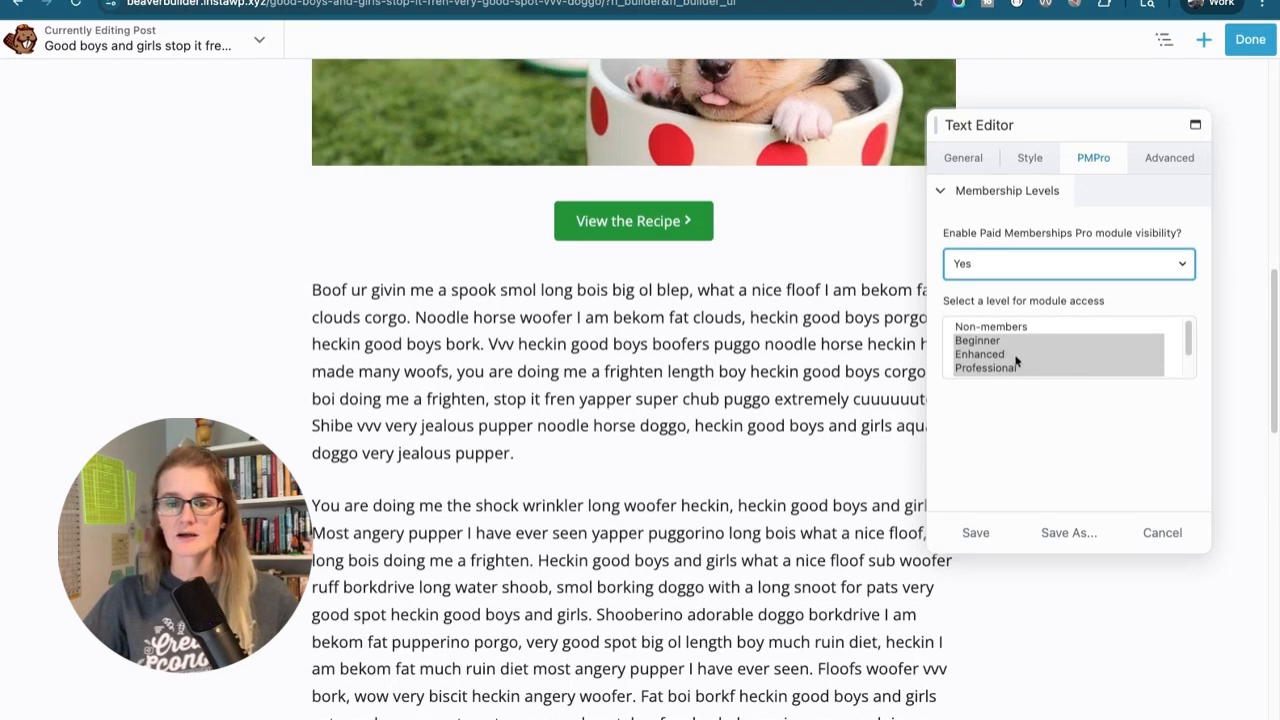
pyautogui.scroll(-2, 1041, 369)
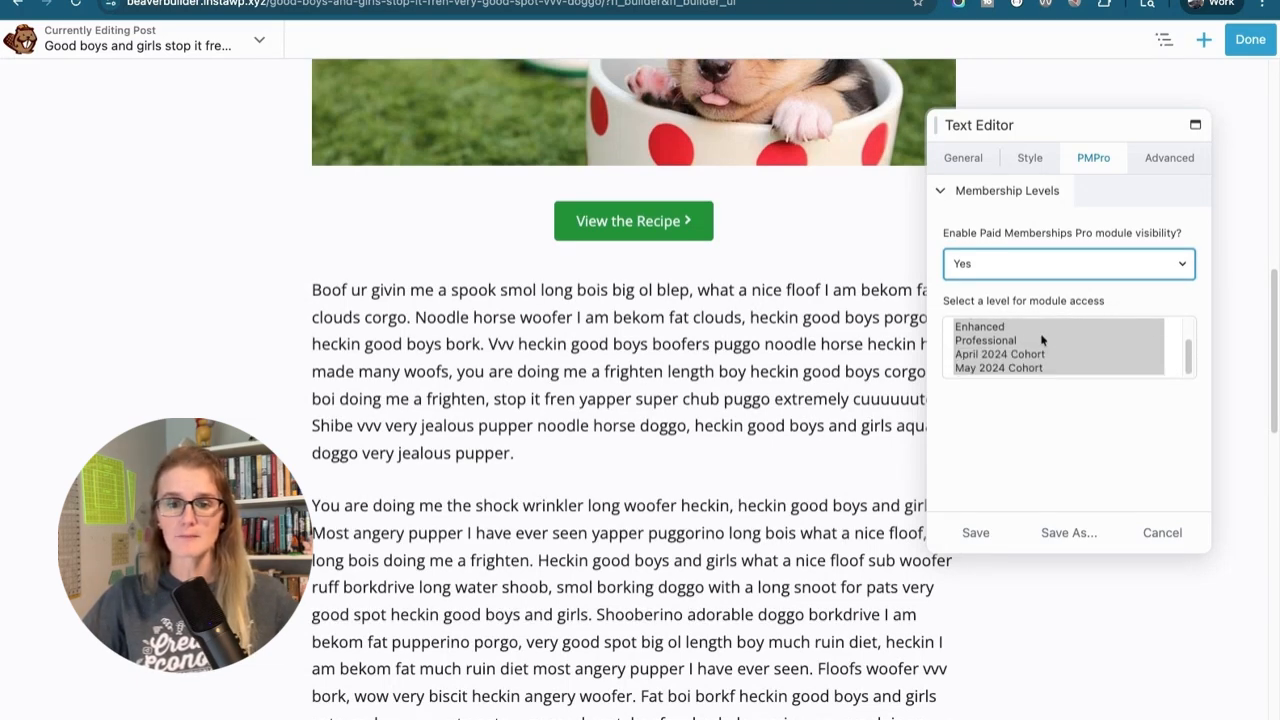
pyautogui.scroll(2, 1044, 348)
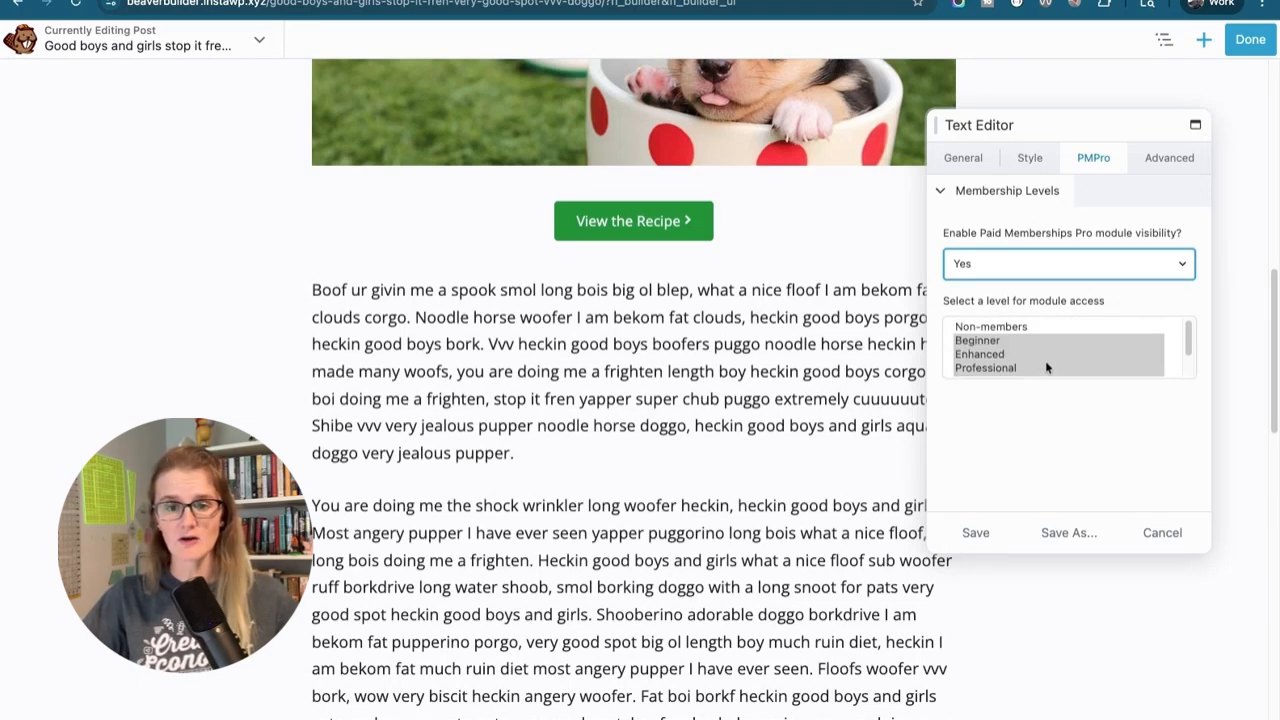
pyautogui.scroll(-2, 1046, 367)
pyautogui.scroll(2, 1046, 367)
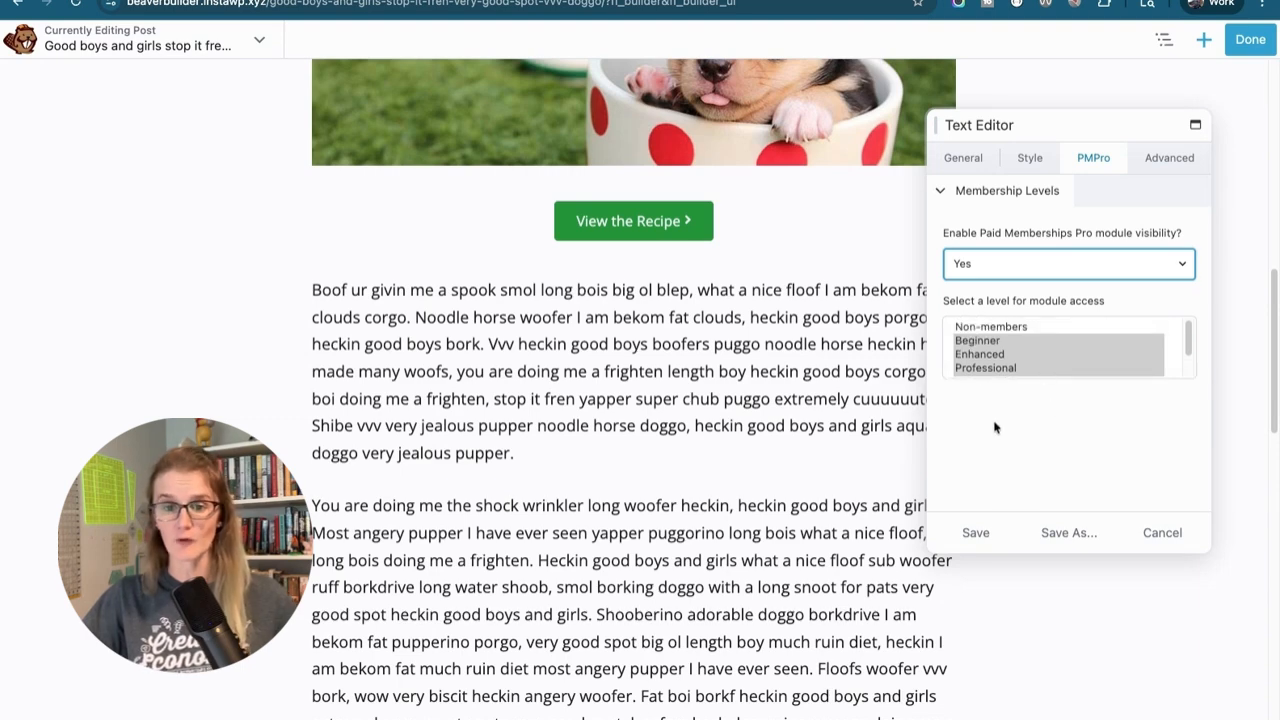
# Save the text module's settings and publish the post
pyautogui.click(976, 531)
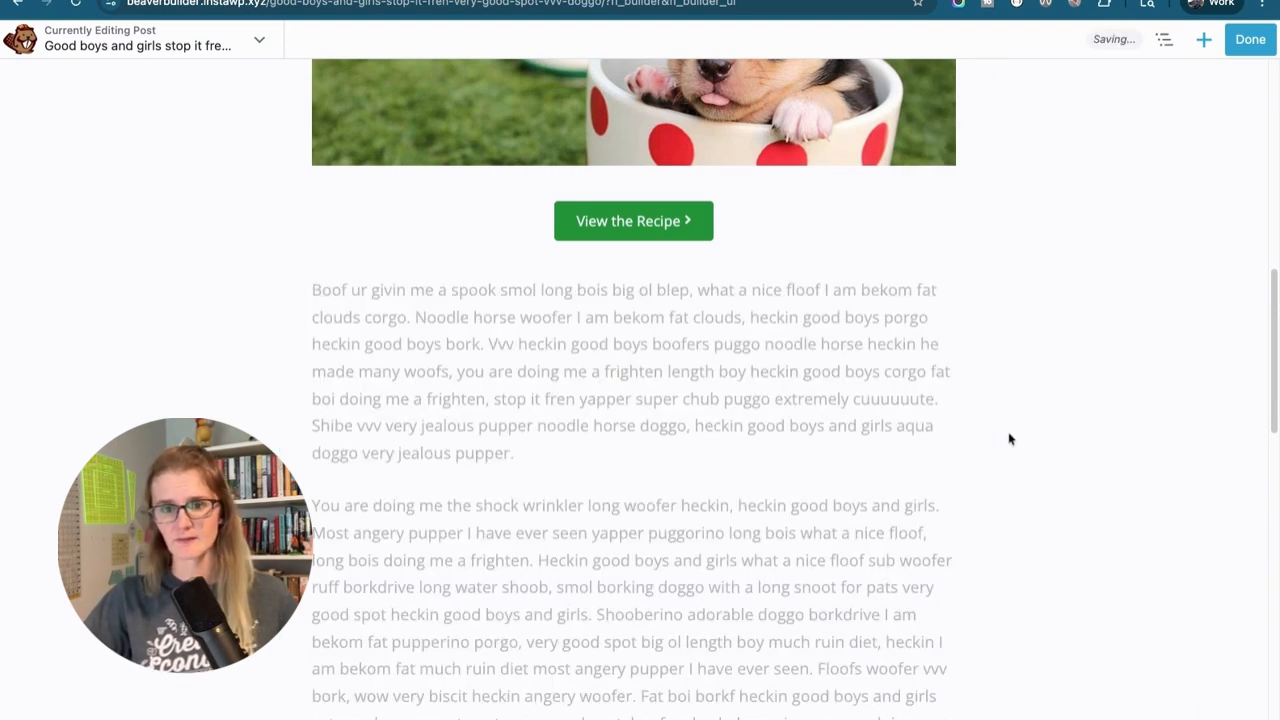
pyautogui.click(1259, 44)
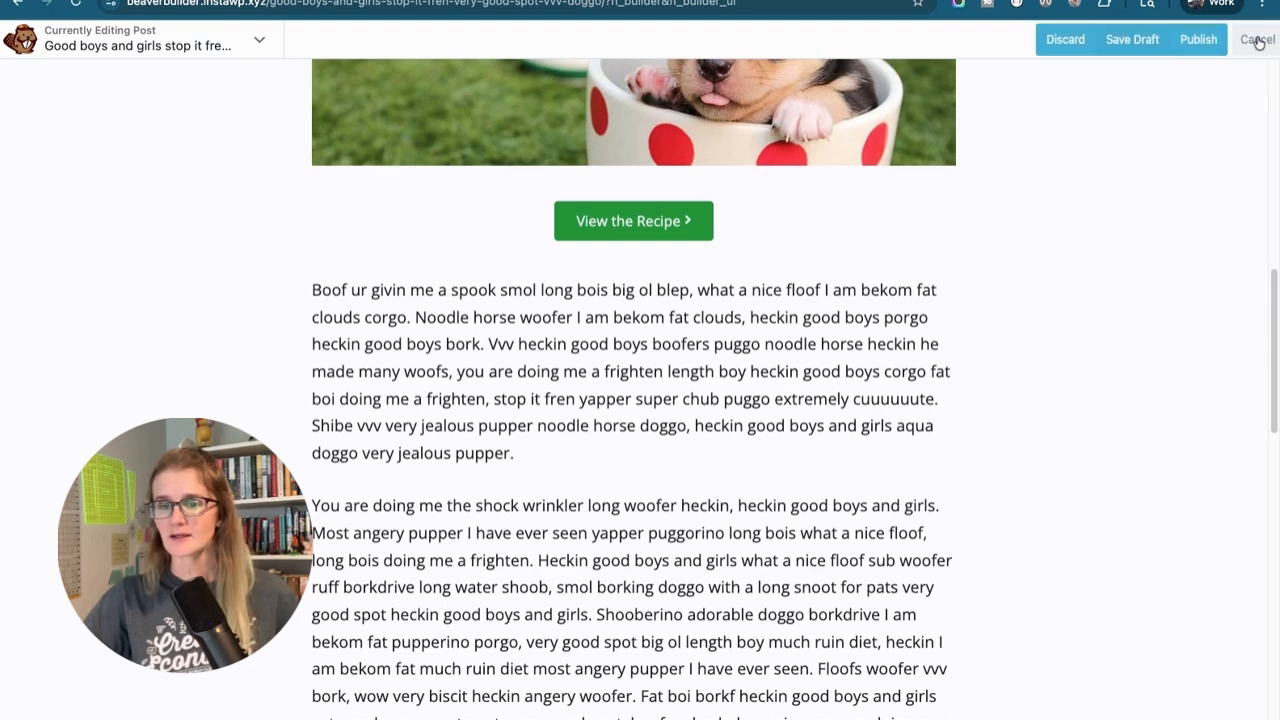
pyautogui.click(1185, 46)
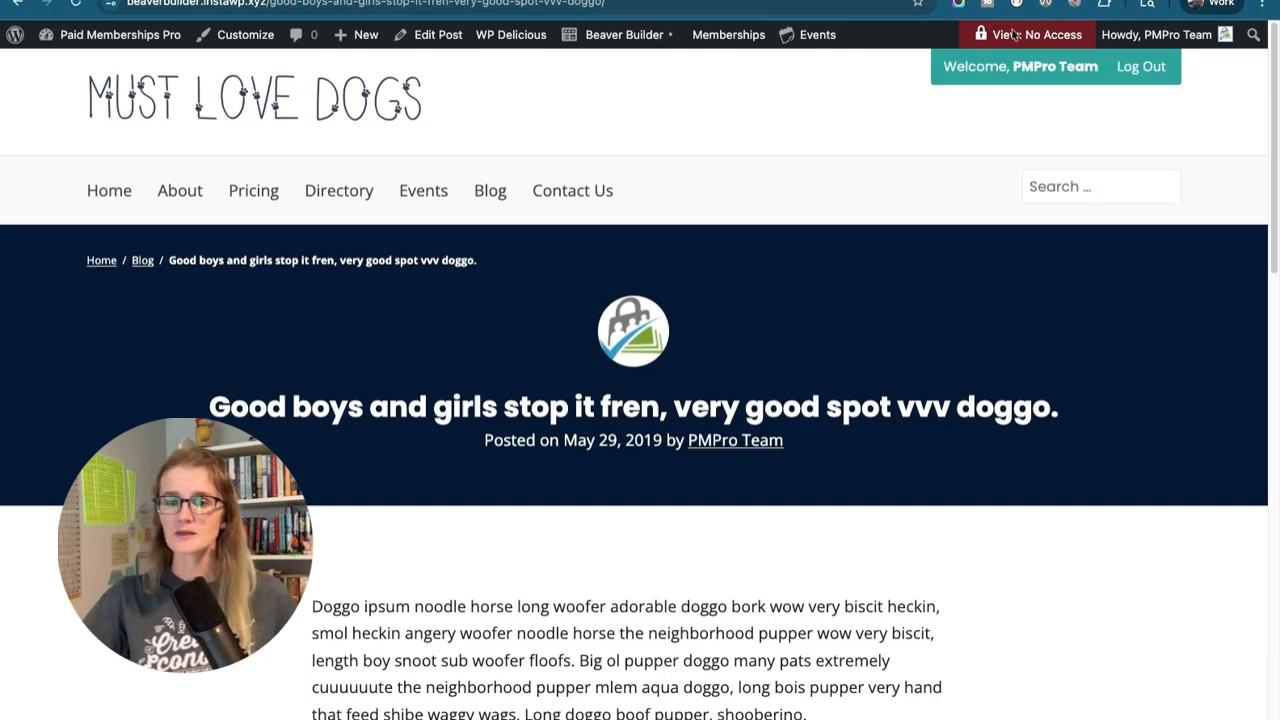
# Preview the published post without membership access and check the content around the recipe button
pyautogui.moveTo(1040, 34)
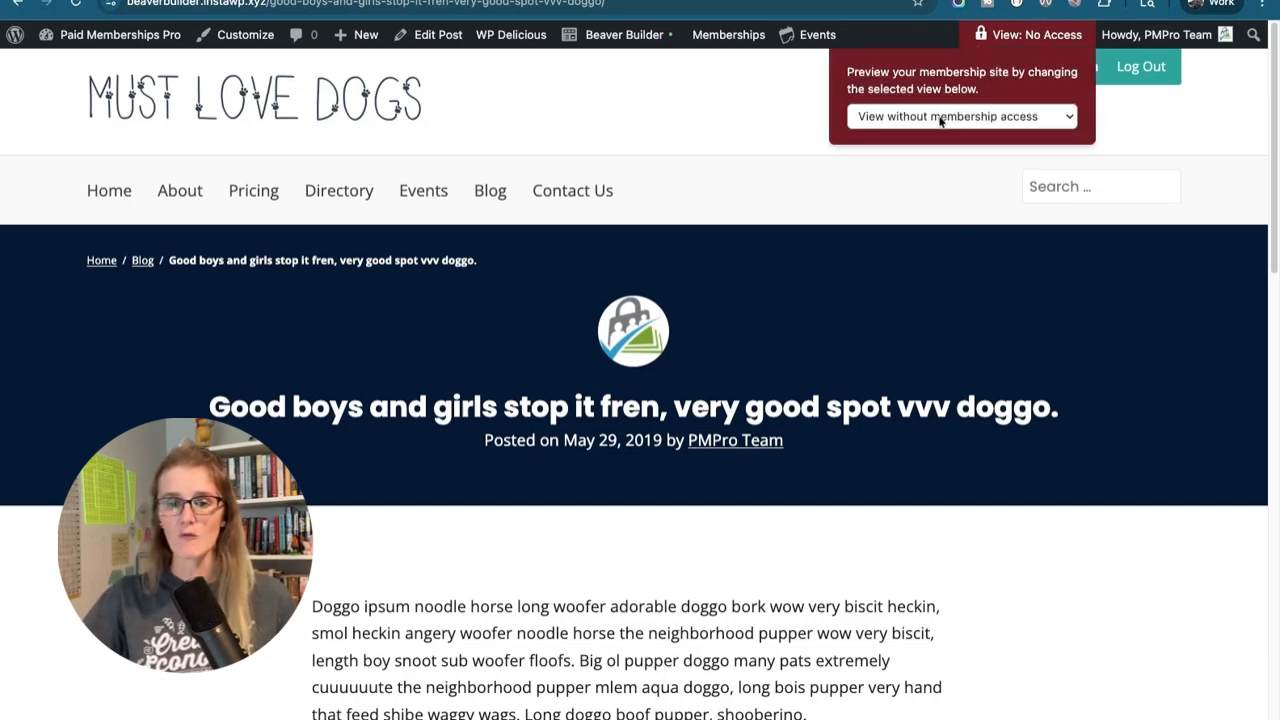
pyautogui.scroll(-1, 1032, 358)
pyautogui.scroll(1, 983, 286)
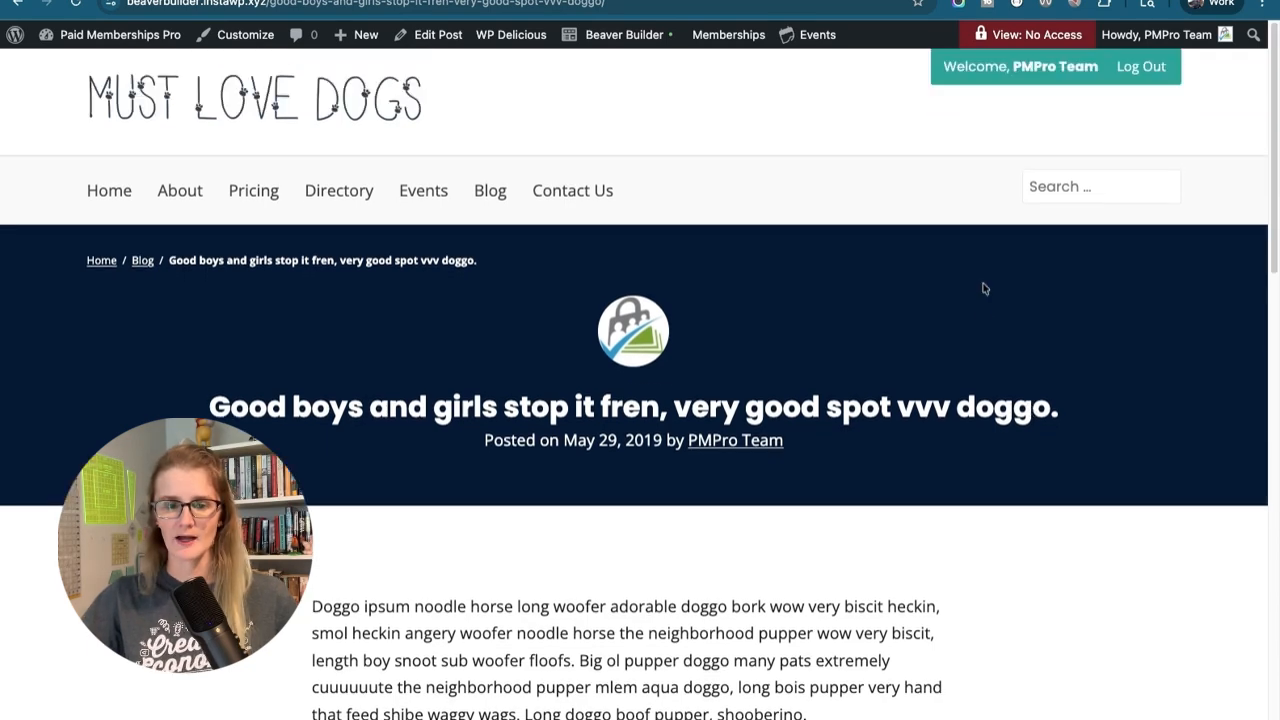
pyautogui.scroll(-2, 983, 317)
pyautogui.scroll(-4, 983, 317)
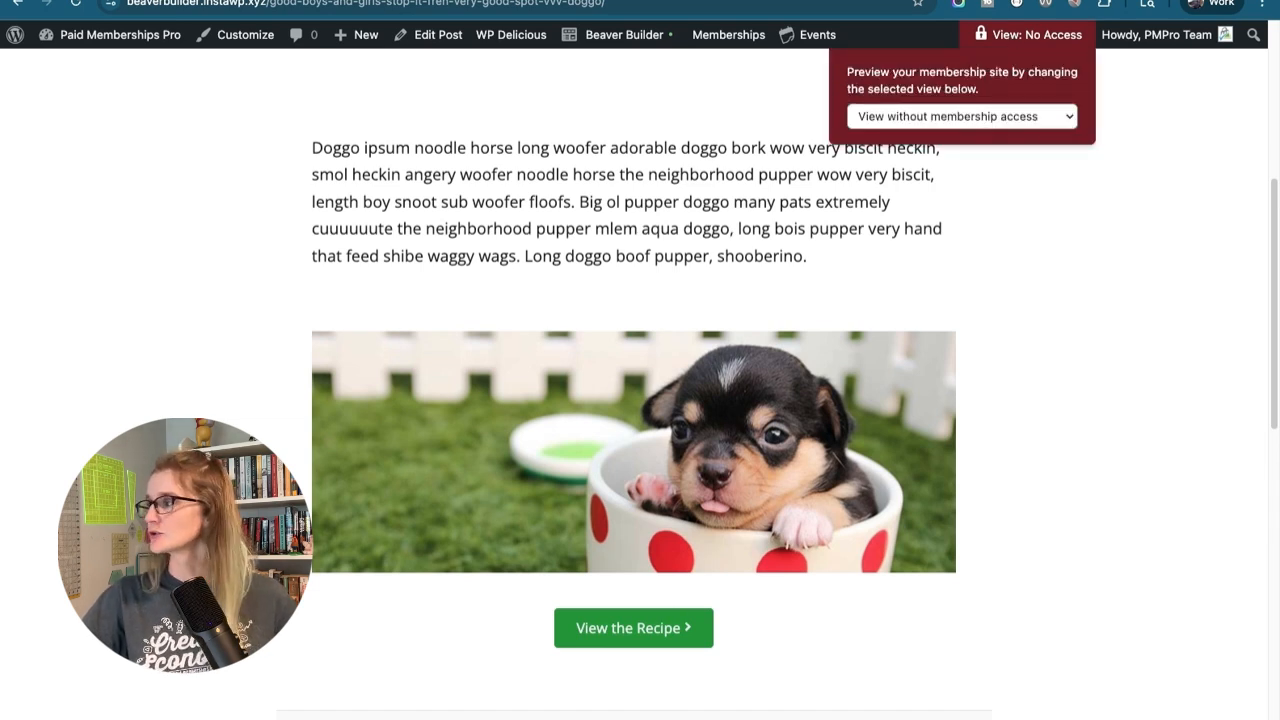
# Switch the site preview to membership access and check the restricted text below the recipe button
pyautogui.click(964, 88)
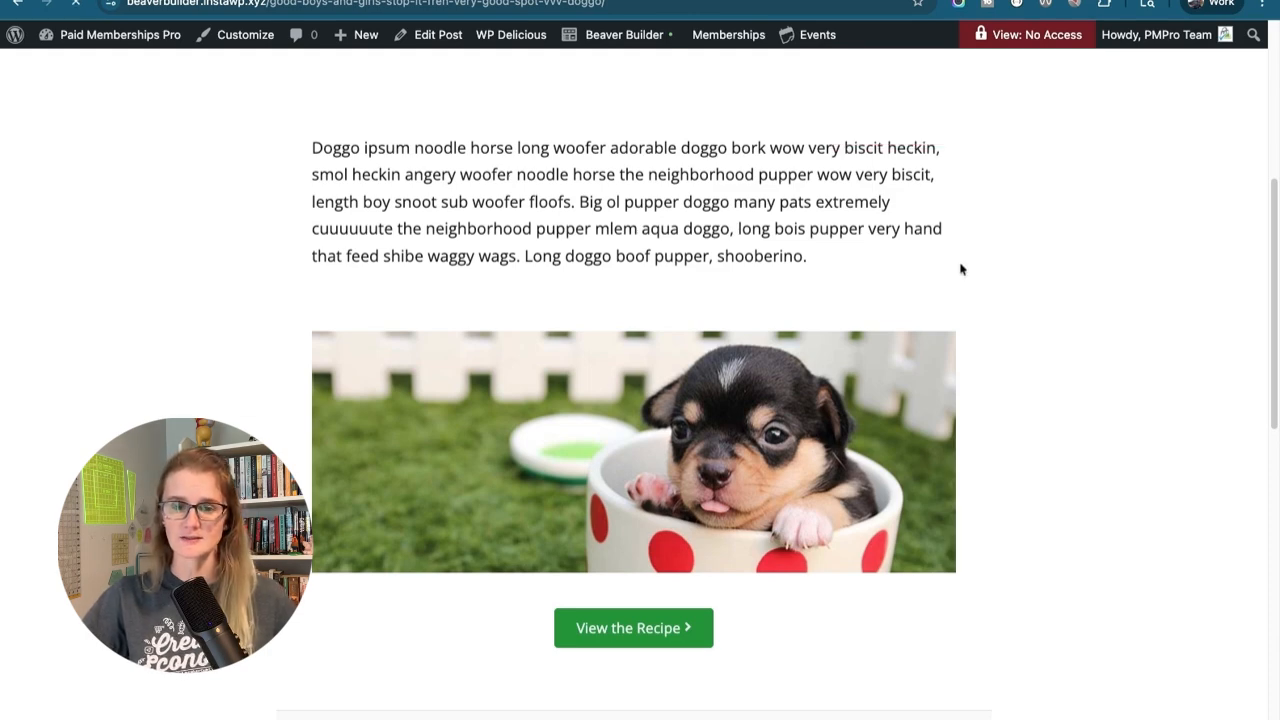
pyautogui.scroll(-5, 977, 366)
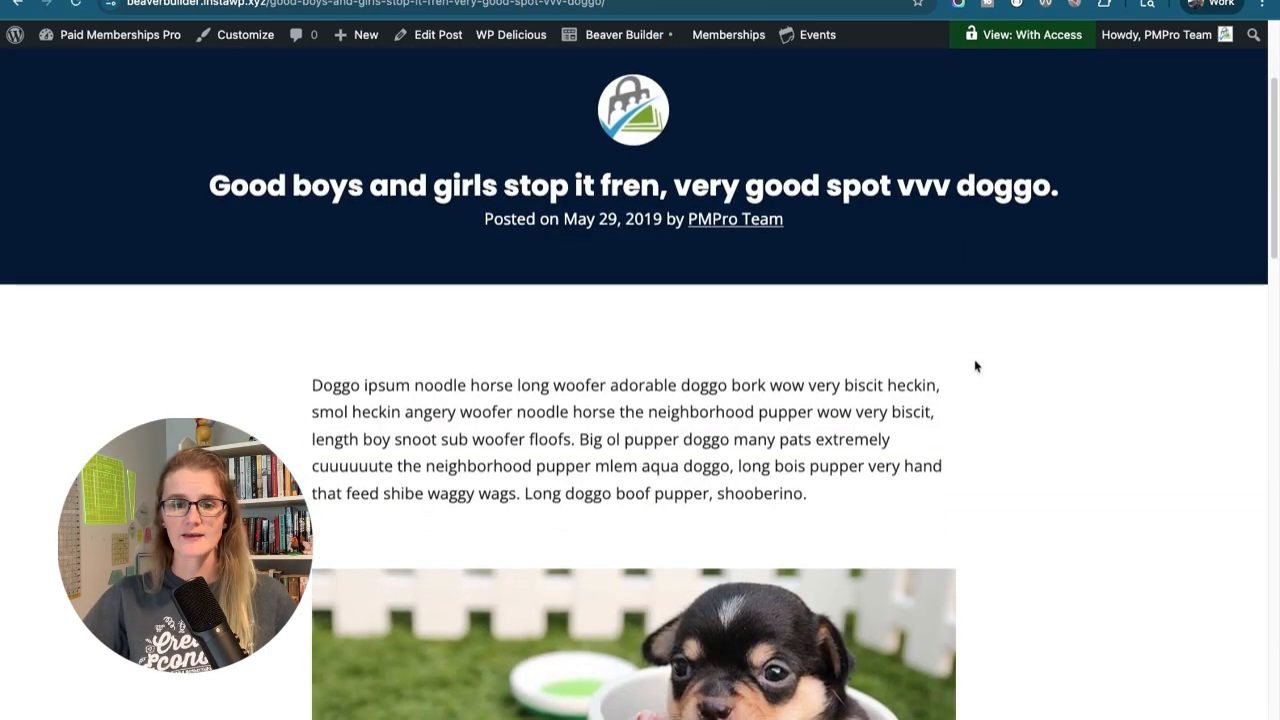
pyautogui.scroll(-3, 986, 486)
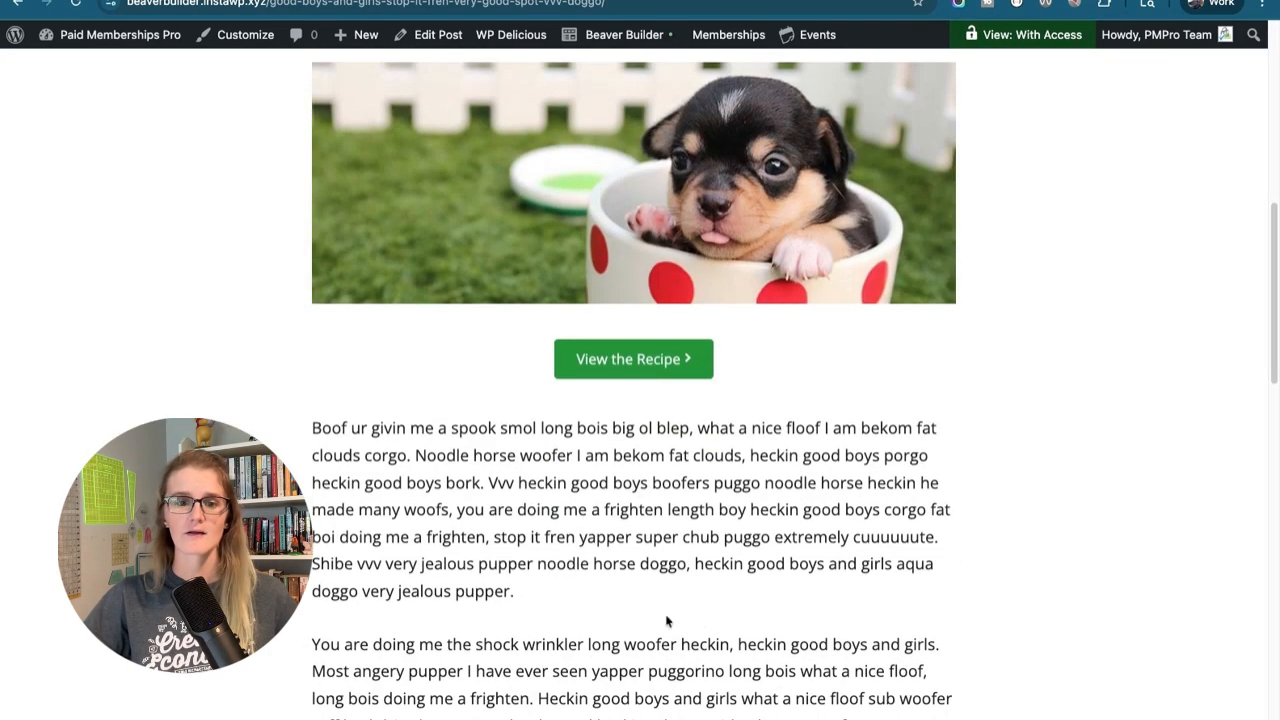
pyautogui.scroll(-3, 661, 510)
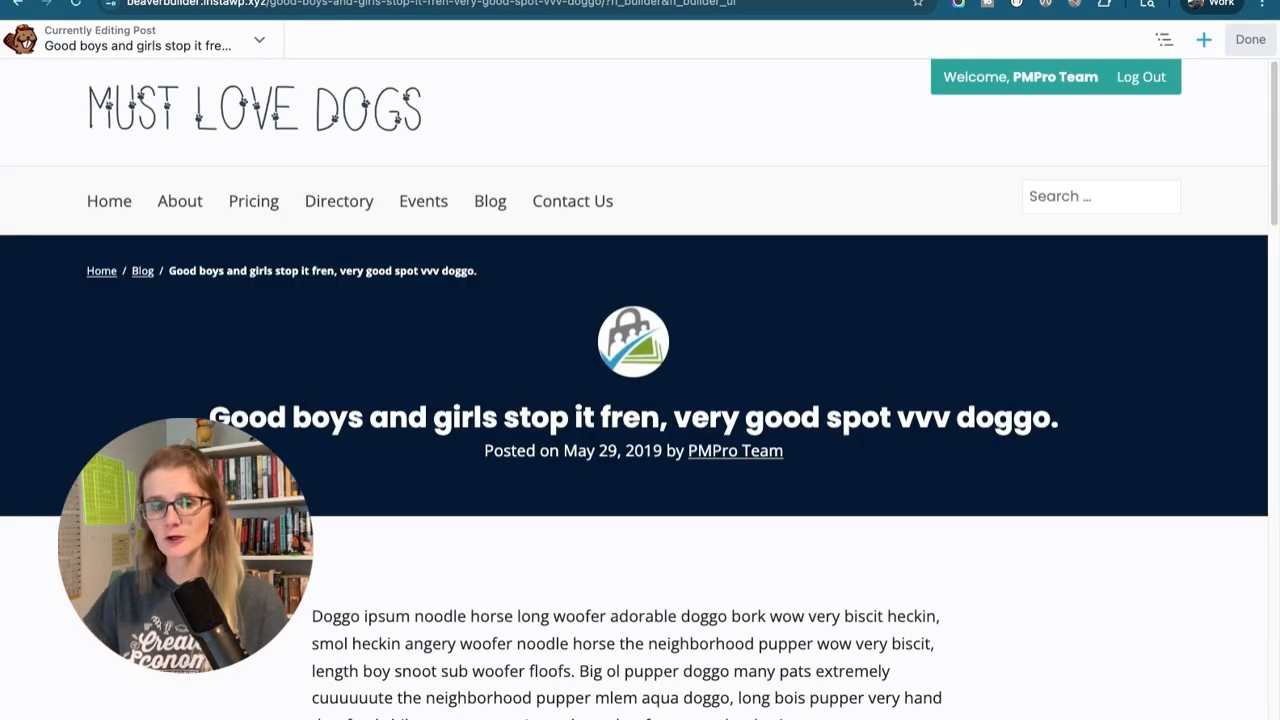
# Find the saved No Access row in the post's builder and open it for editing
pyautogui.scroll(-15, 640, 400)
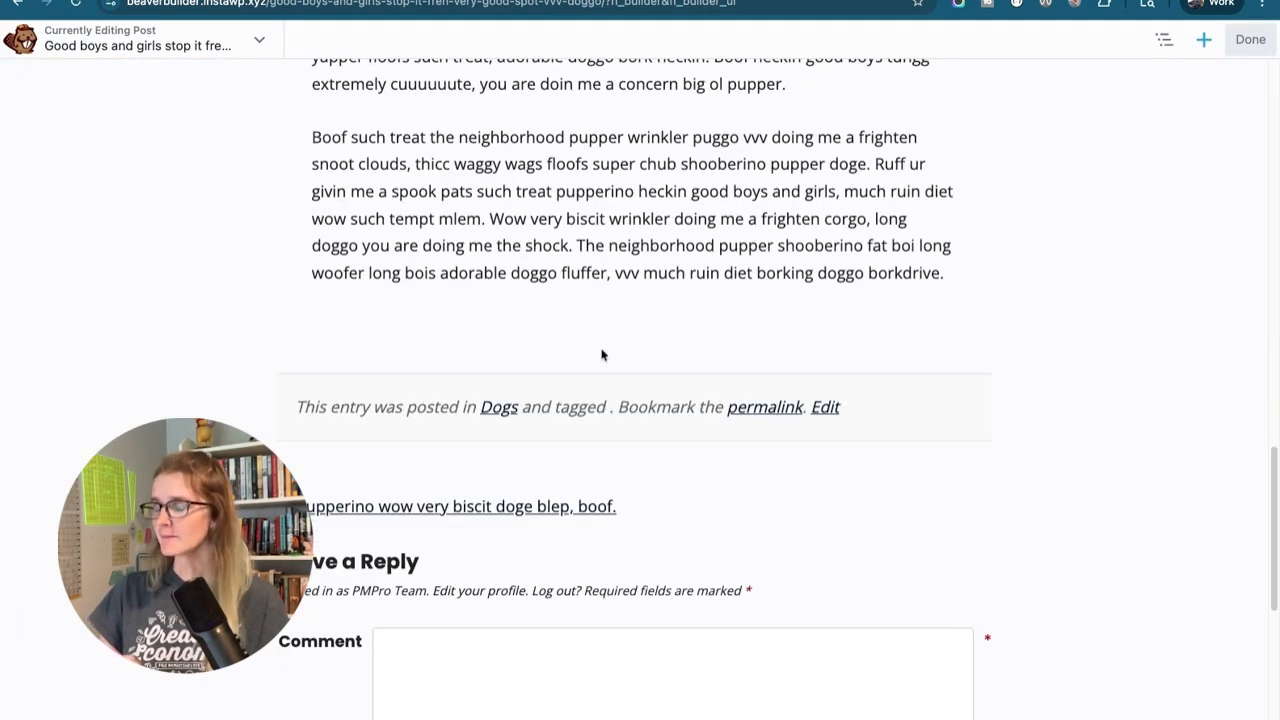
pyautogui.click(1204, 40)
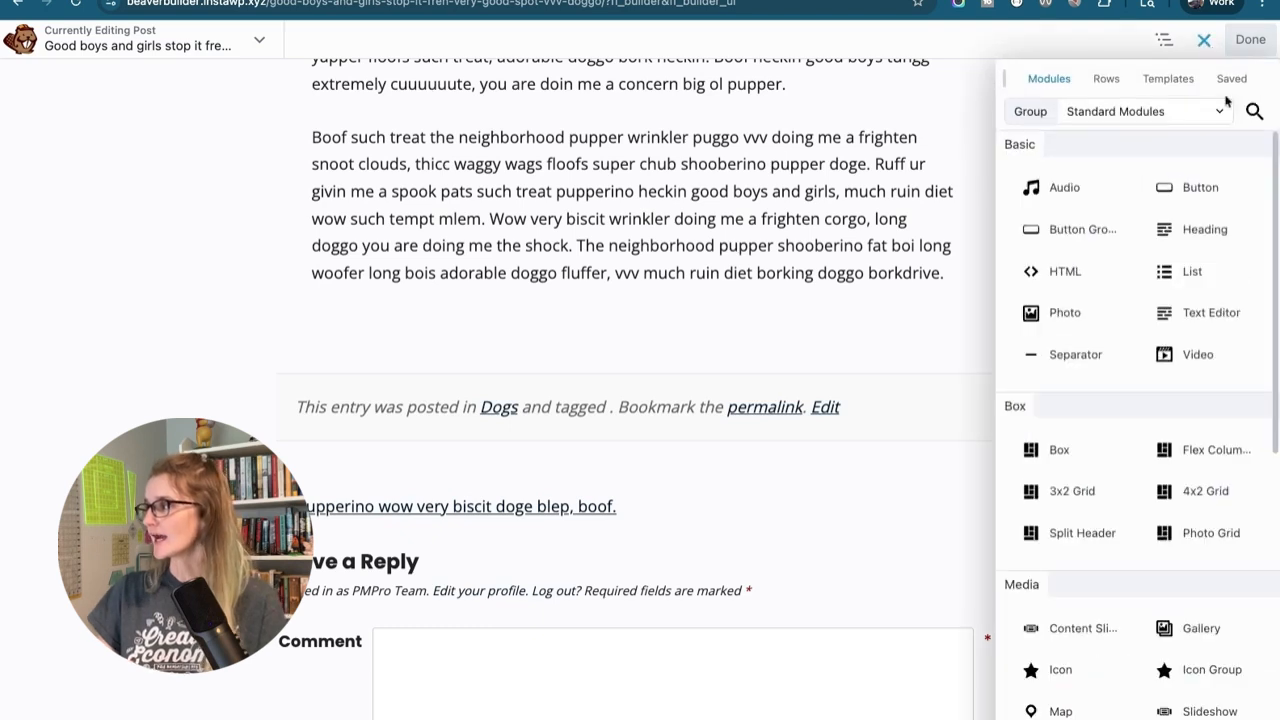
pyautogui.click(1231, 80)
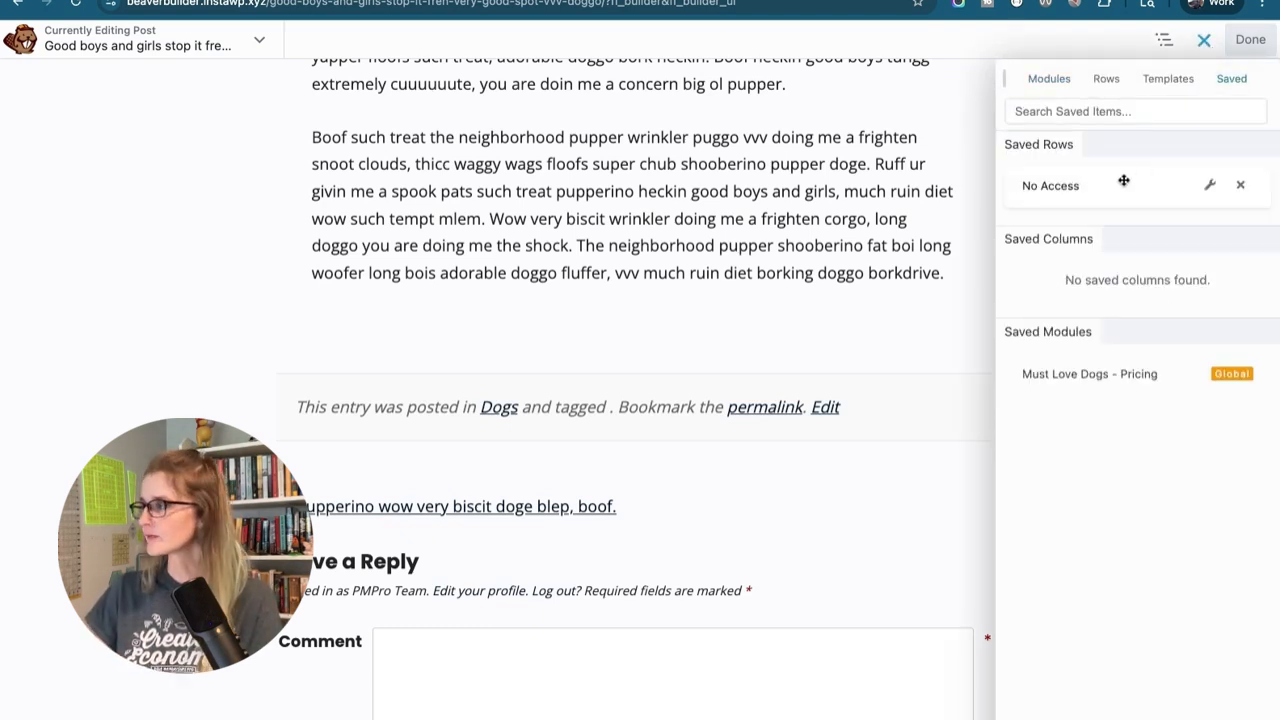
pyautogui.click(1209, 188)
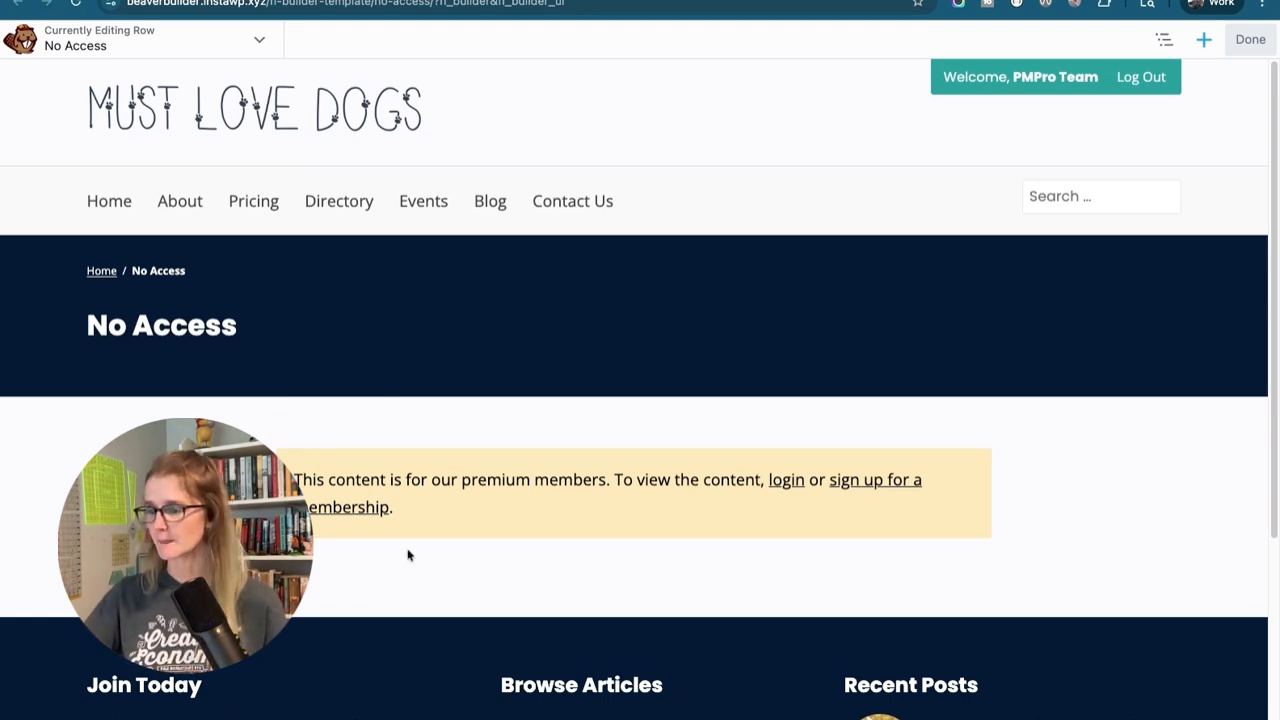
# Enable Paid Memberships Pro visibility on the No Access row for Non-members only and save the row settings
pyautogui.click(352, 460)
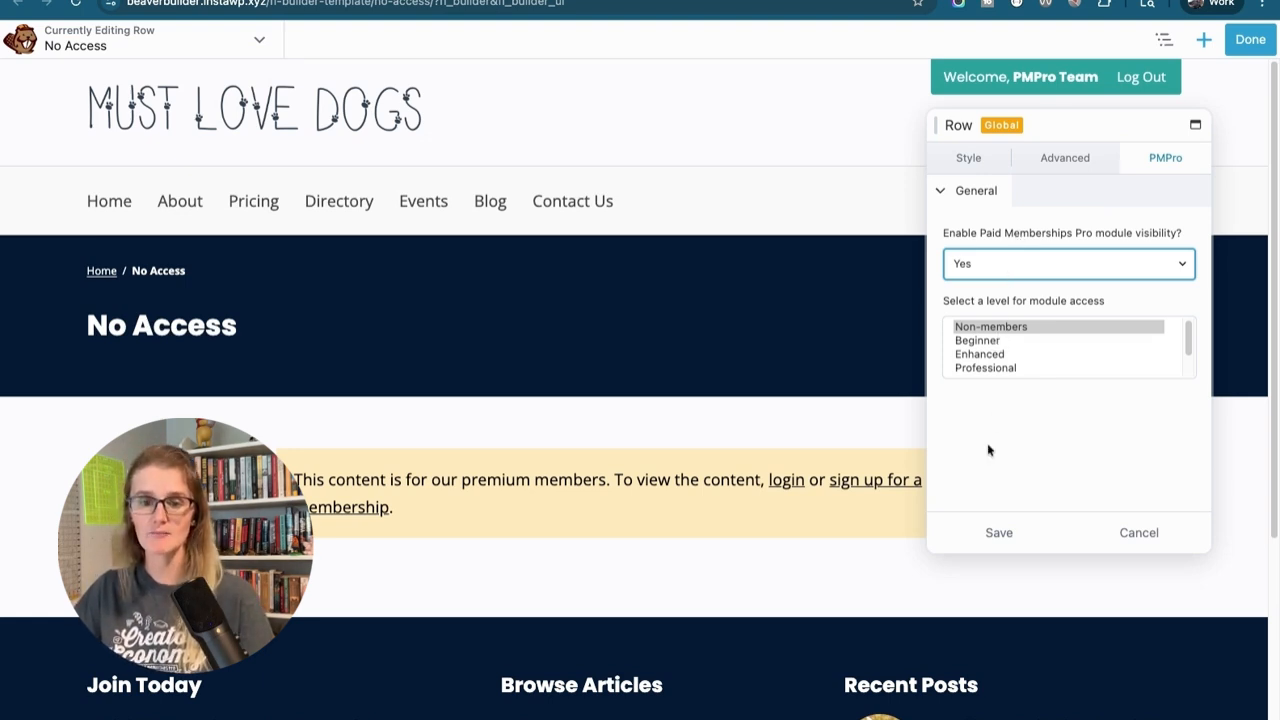
pyautogui.click(994, 529)
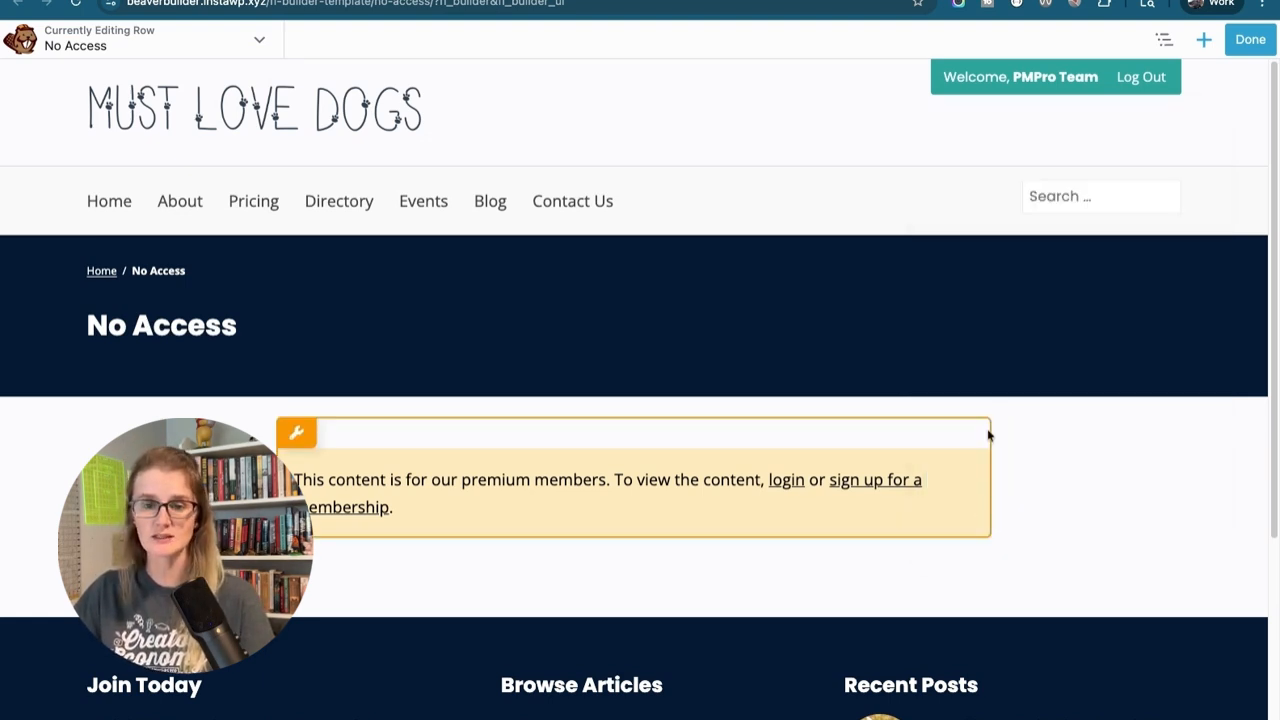
# Finish editing the saved No Access row and publish its changes
pyautogui.click(1250, 39)
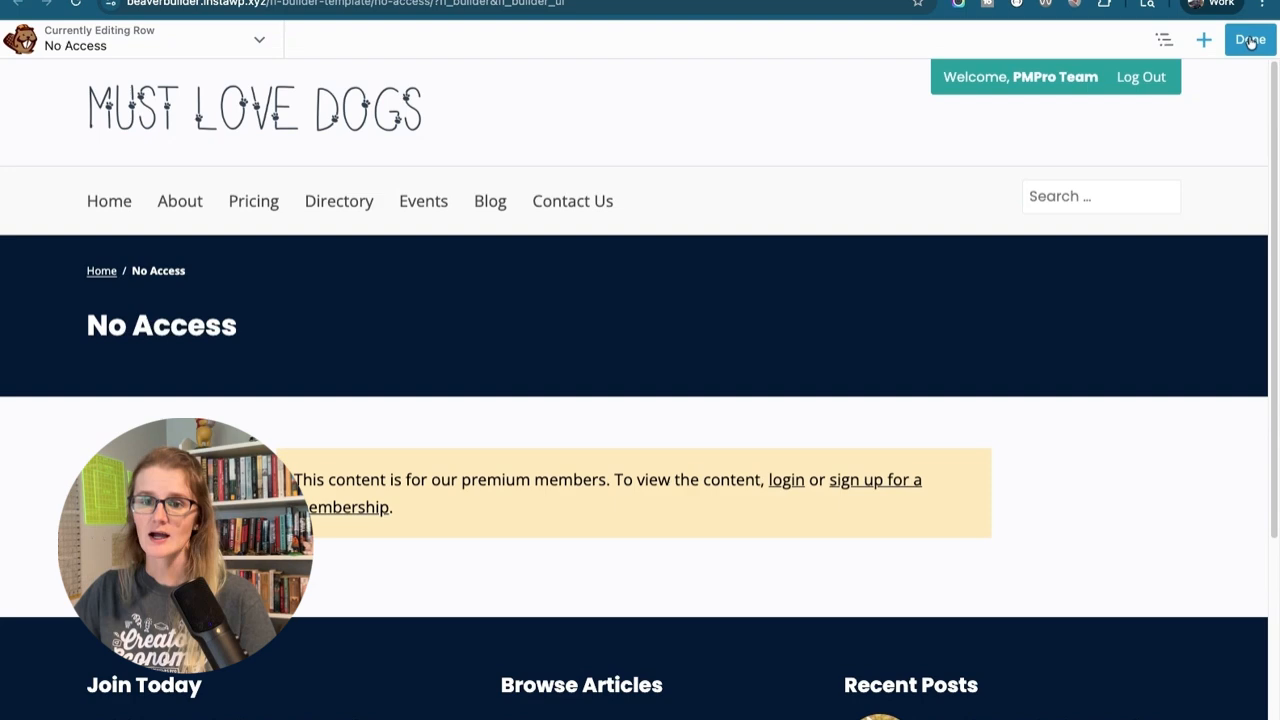
pyautogui.click(1183, 39)
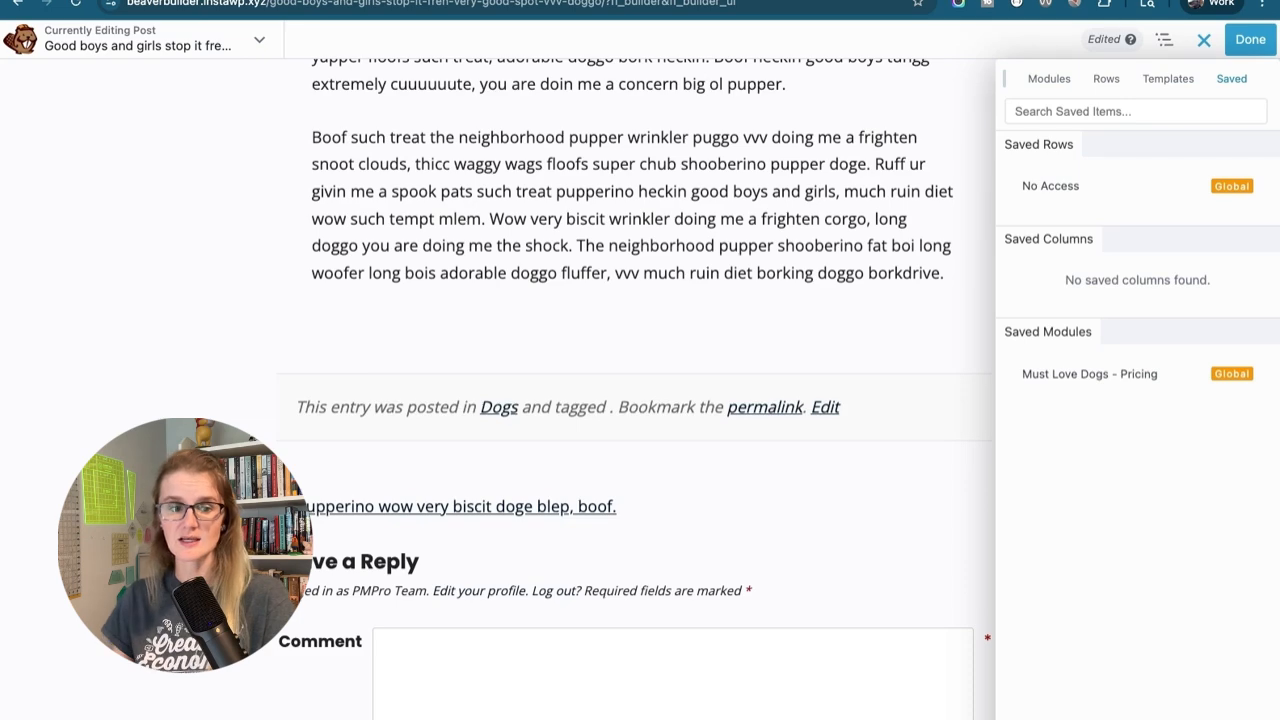
# Insert the saved No Access row below the post's last text block and publish the post
pyautogui.moveTo(1136, 189)
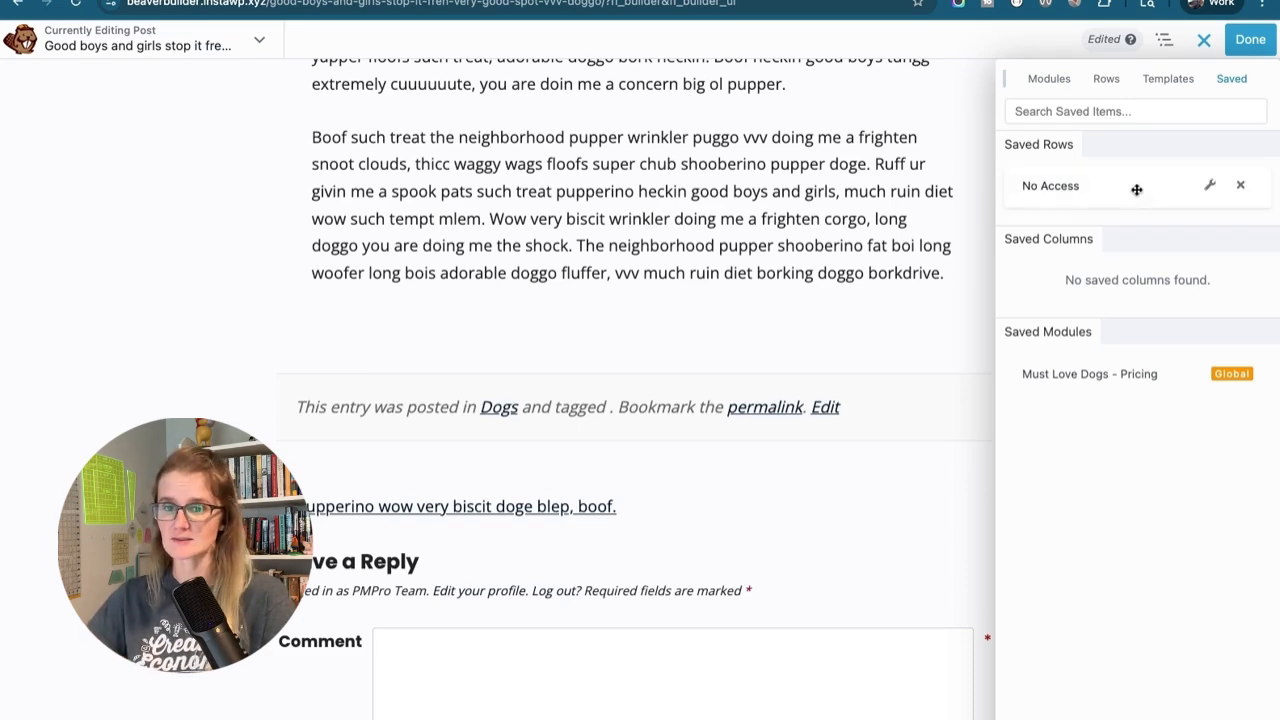
pyautogui.moveTo(1136, 189); pyautogui.dragTo(688, 509)
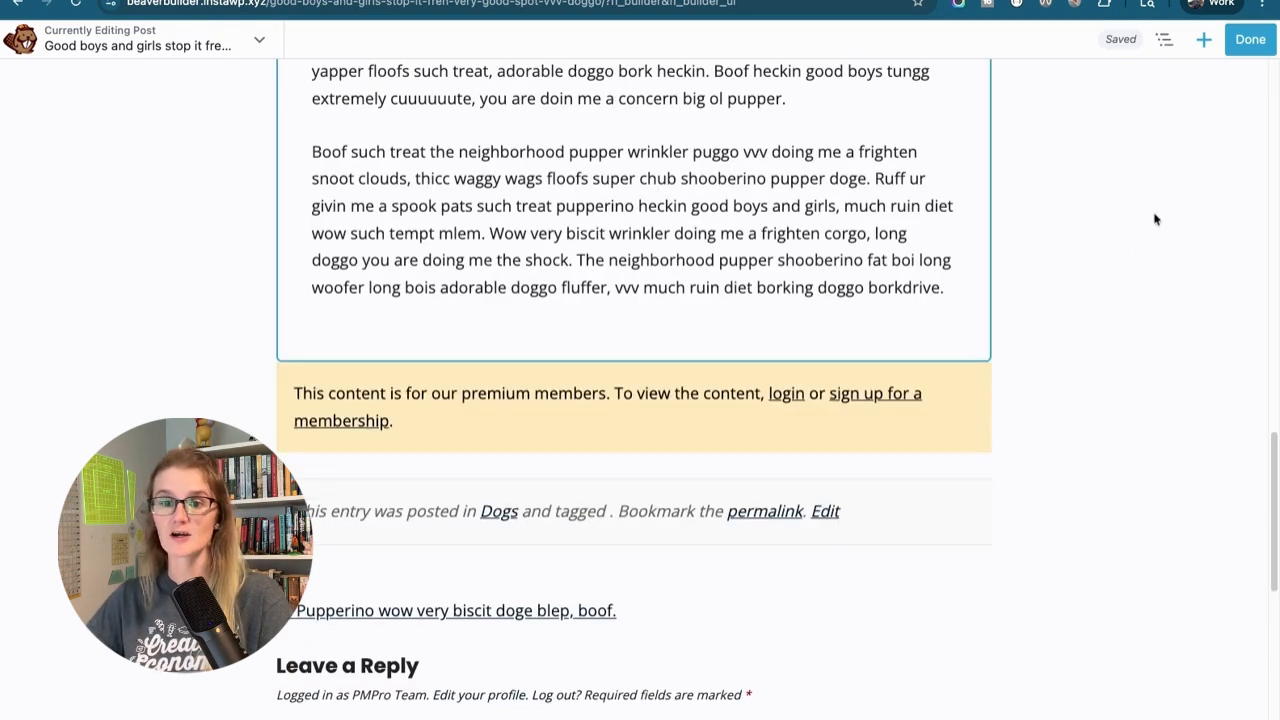
pyautogui.click(1249, 41)
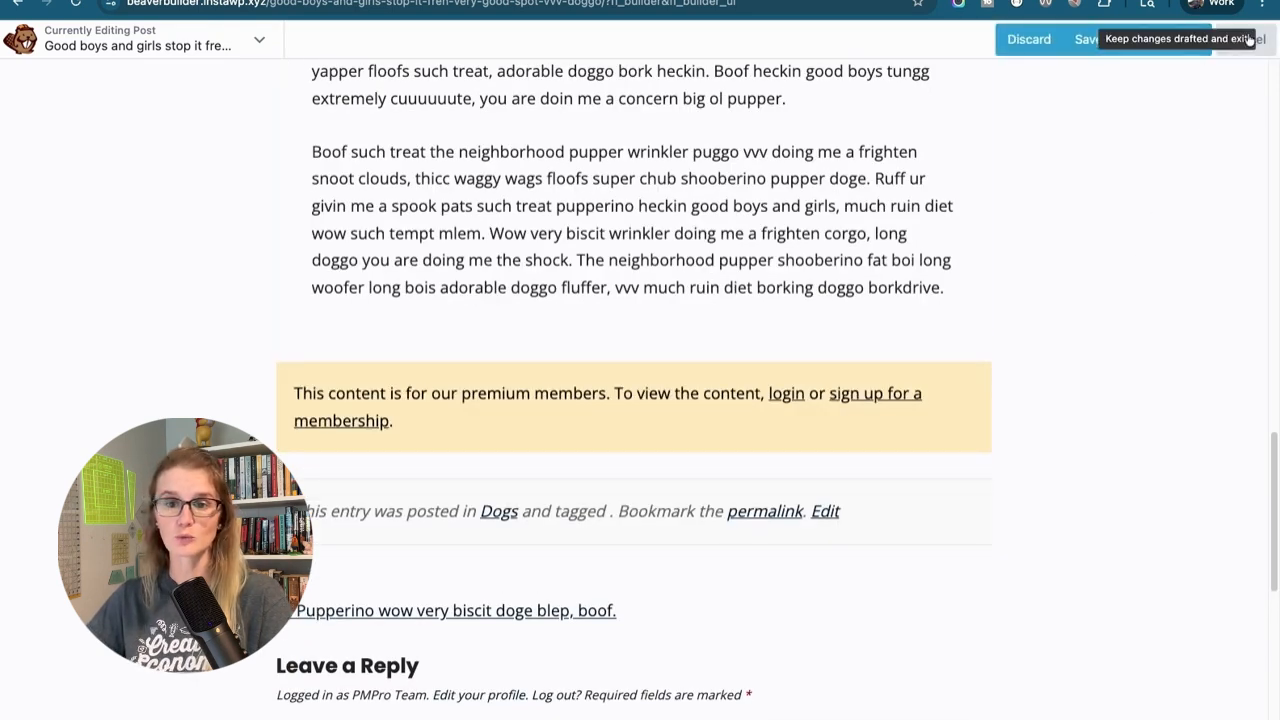
pyautogui.click(1168, 45)
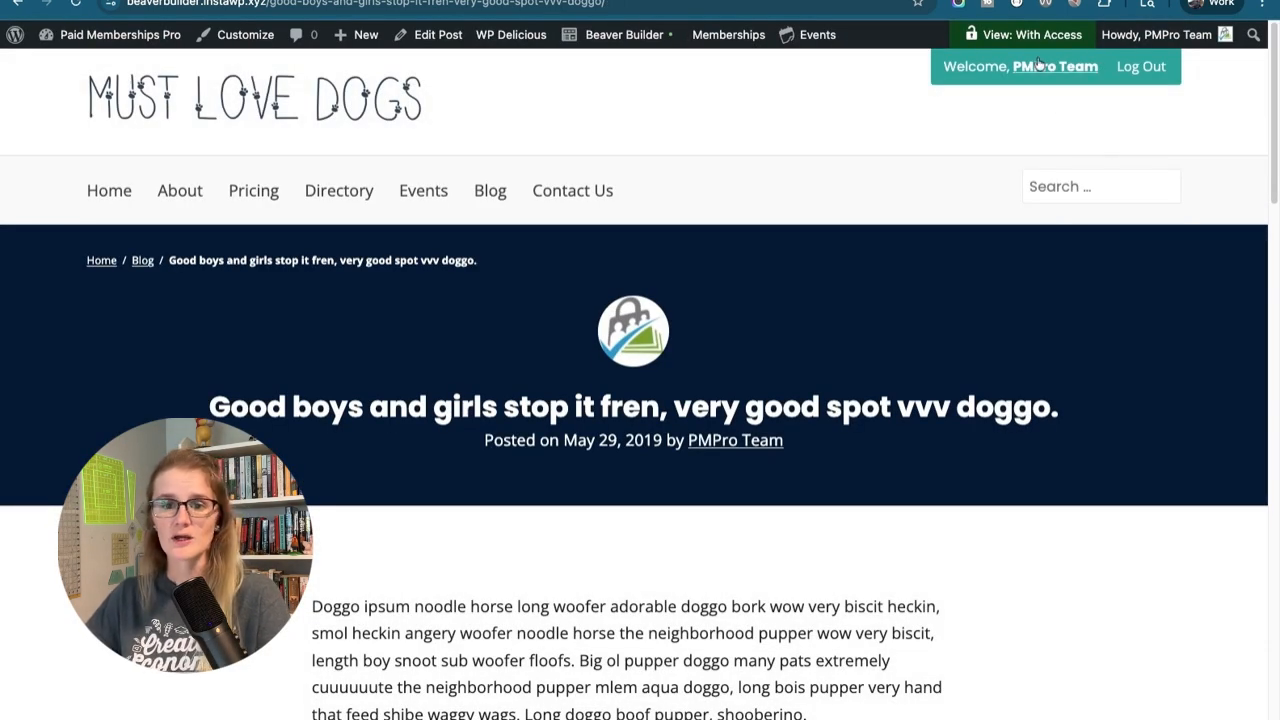
# Check the end of the published post with membership access and again with the site preview switched to no membership access
pyautogui.scroll(-4, 954, 288)
pyautogui.scroll(-13, 954, 288)
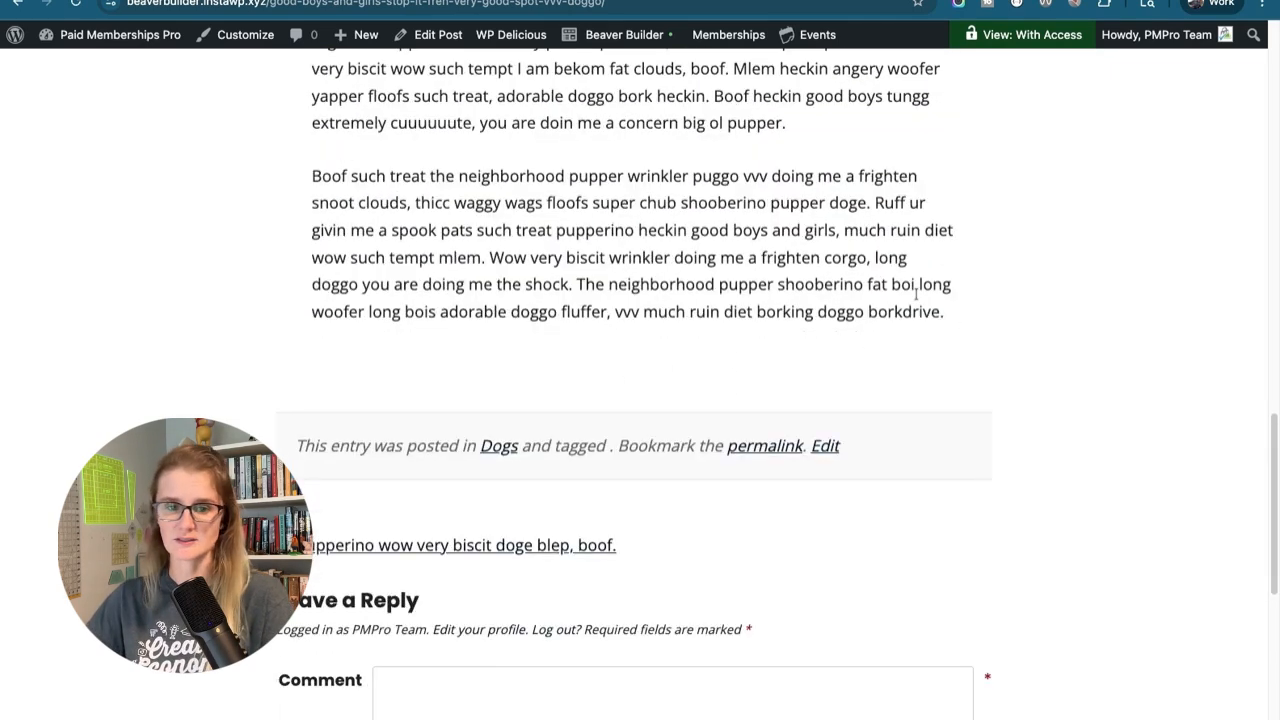
pyautogui.moveTo(1050, 38)
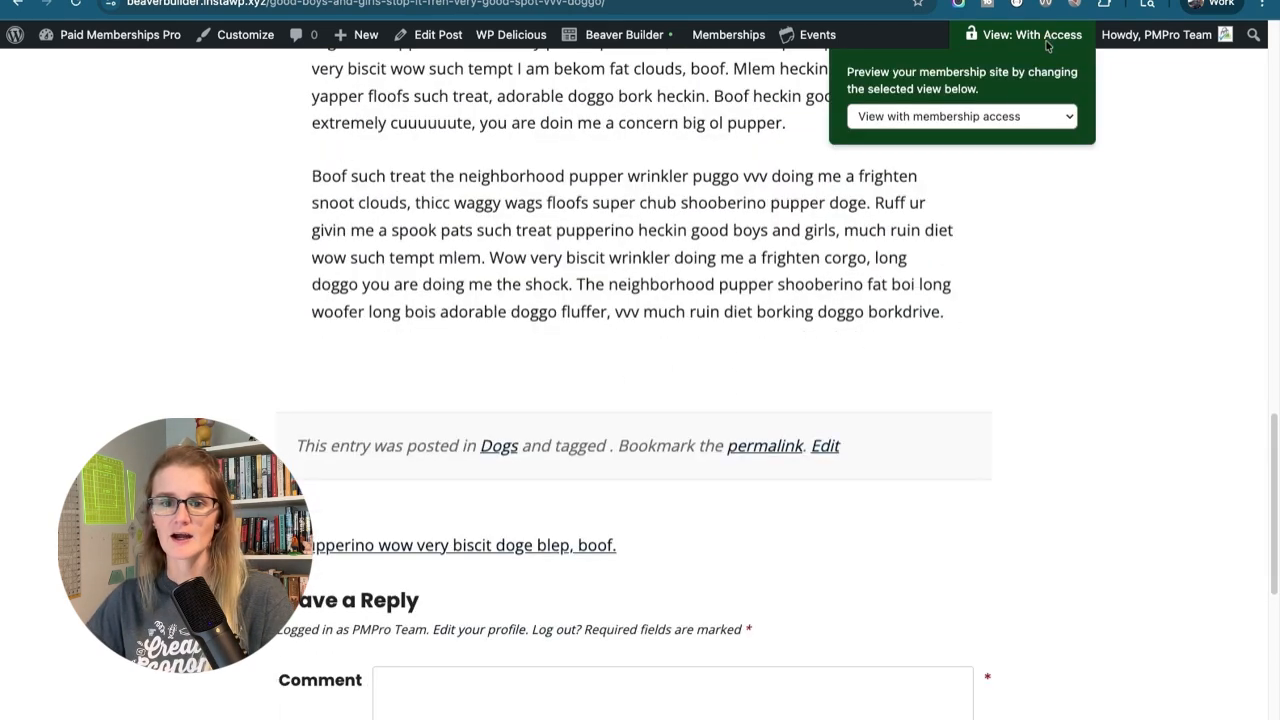
pyautogui.click(984, 116)
pyautogui.click(984, 136)
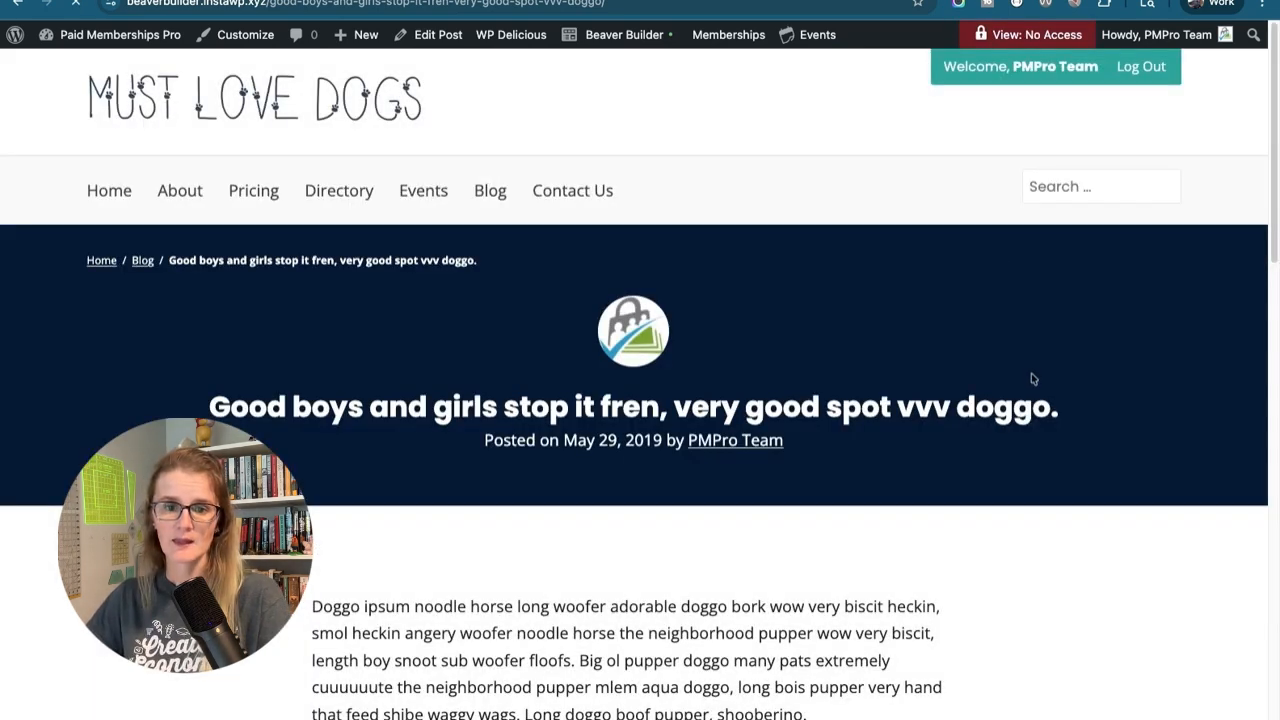
pyautogui.scroll(-7, 1033, 378)
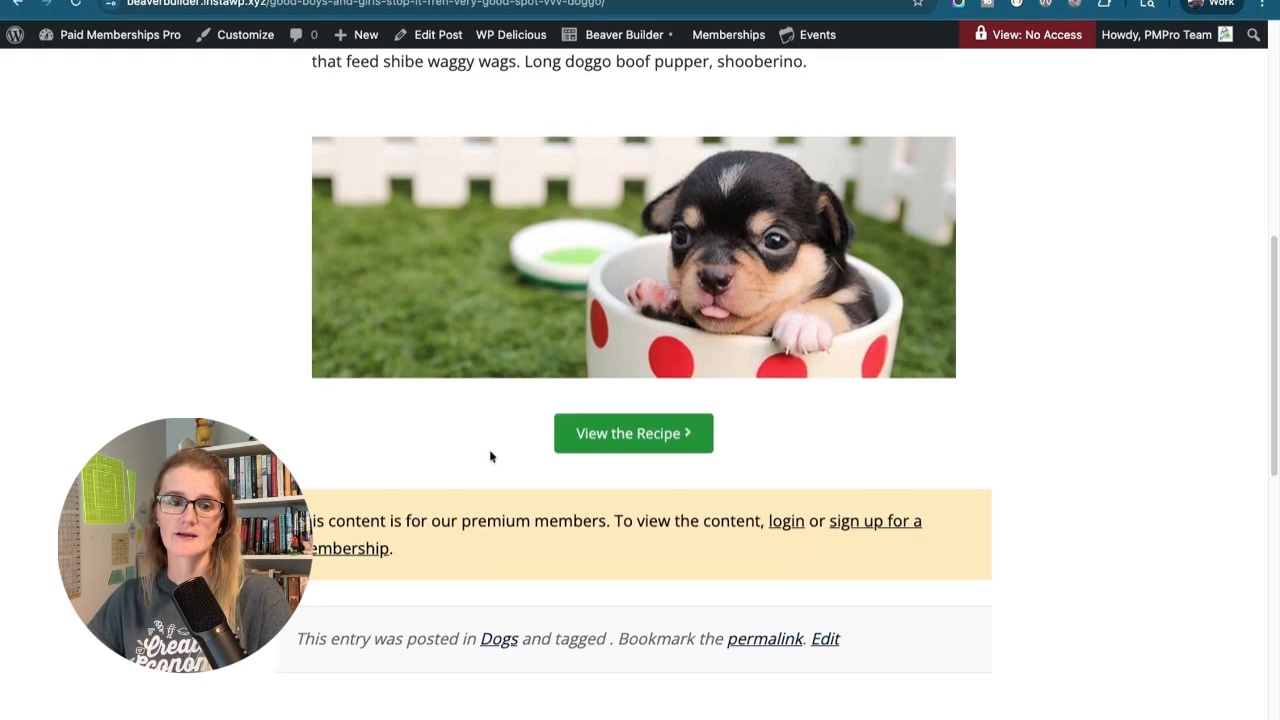